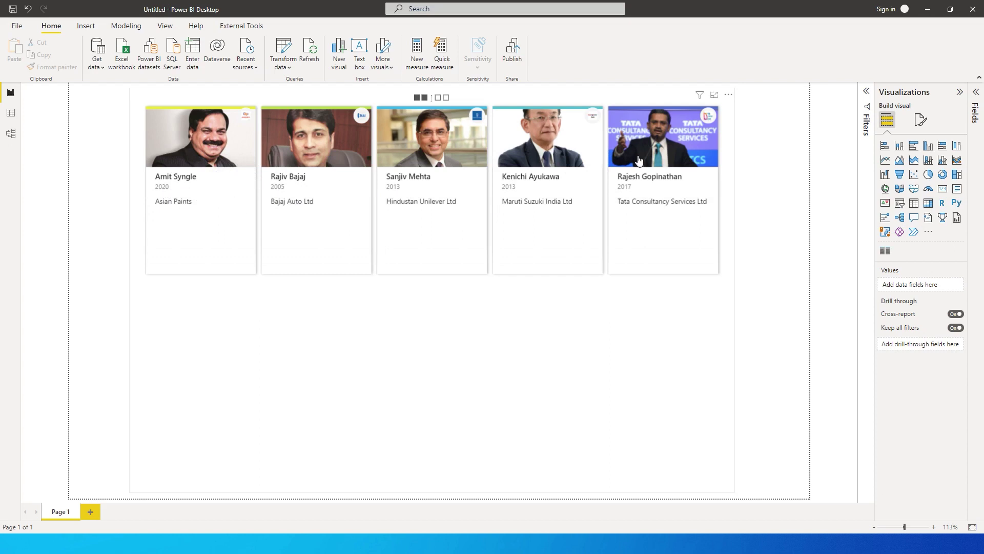
Flip the five CEO cards to detail view and open the Bajaj Auto card in the reader panel.
{"action": "left_click", "coordinate": [445, 98]}
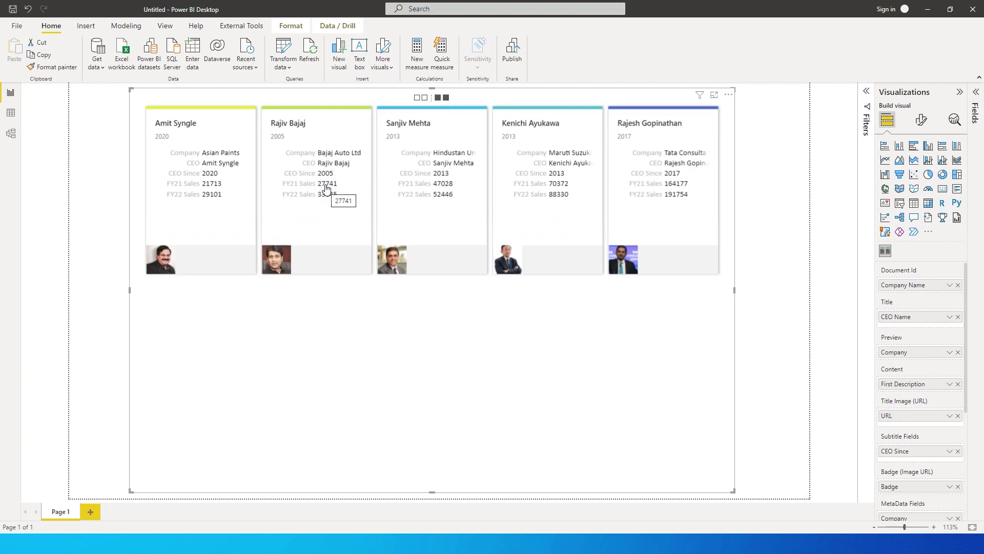
{"action": "left_click", "coordinate": [326, 190]}
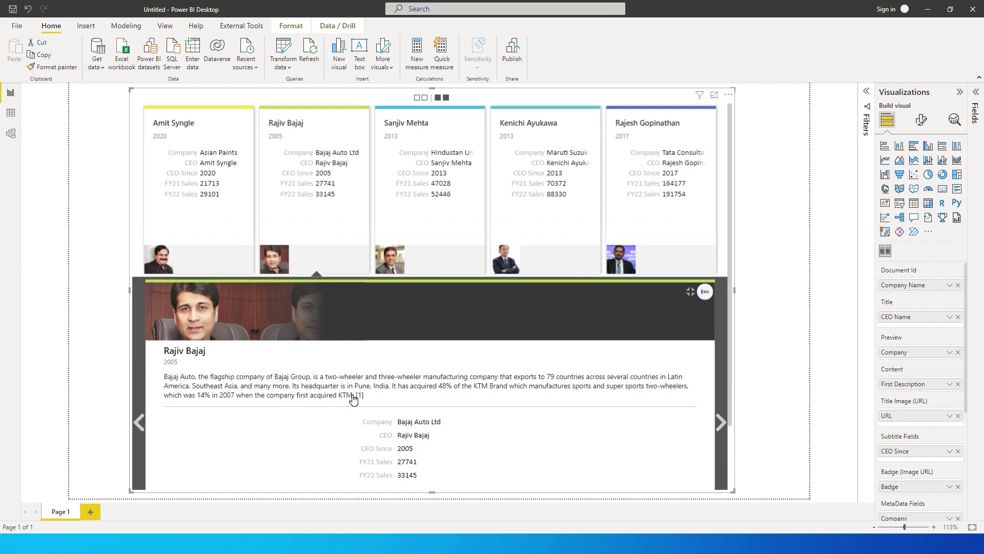
{"action": "left_click", "coordinate": [141, 428]}
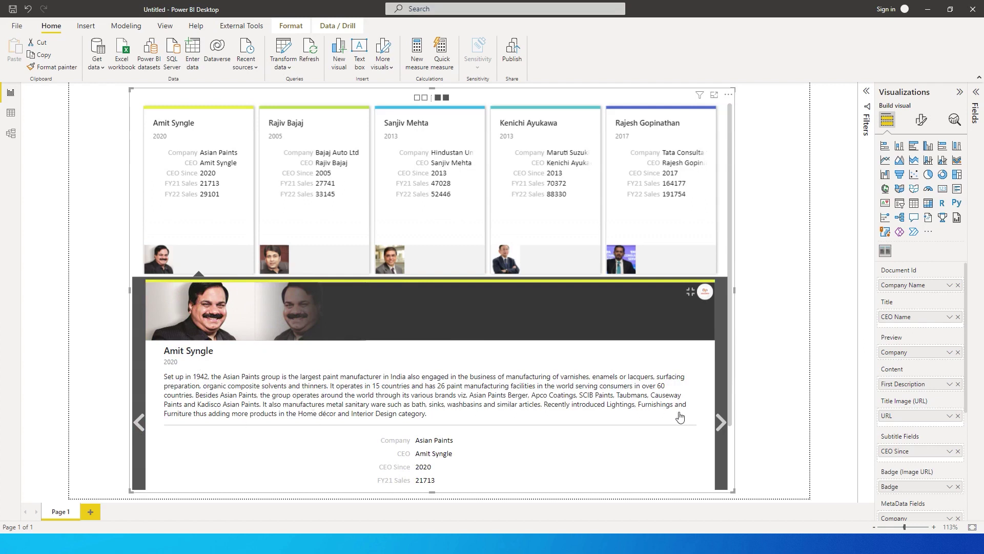
{"action": "left_click", "coordinate": [721, 424]}
{"action": "left_click", "coordinate": [721, 425]}
{"action": "left_click", "coordinate": [721, 425]}
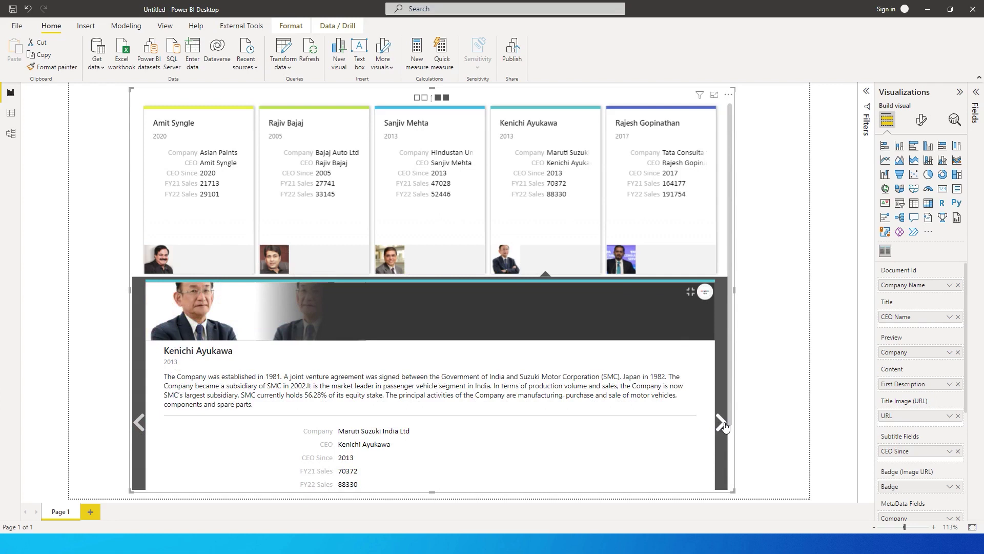
{"action": "left_click", "coordinate": [721, 425]}
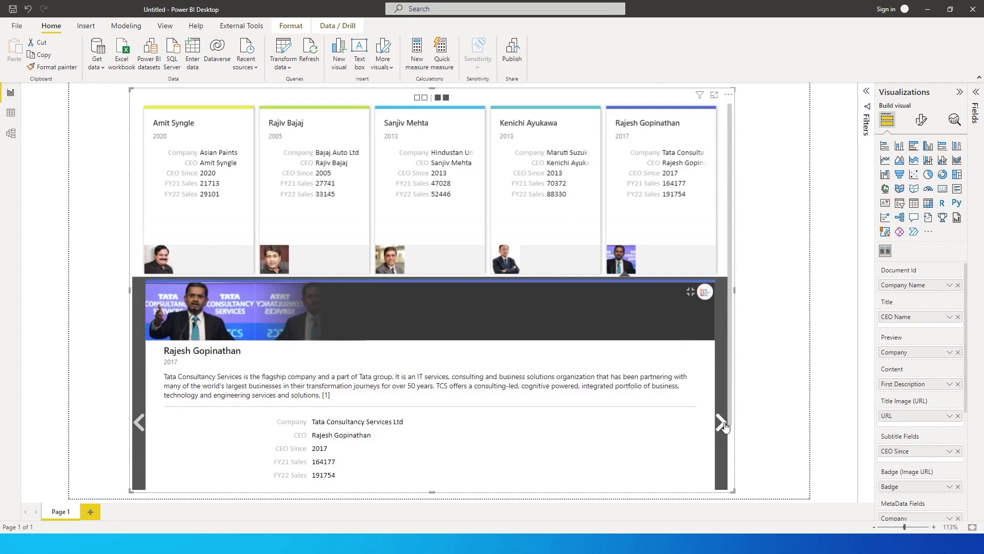
{"action": "left_click", "coordinate": [422, 100]}
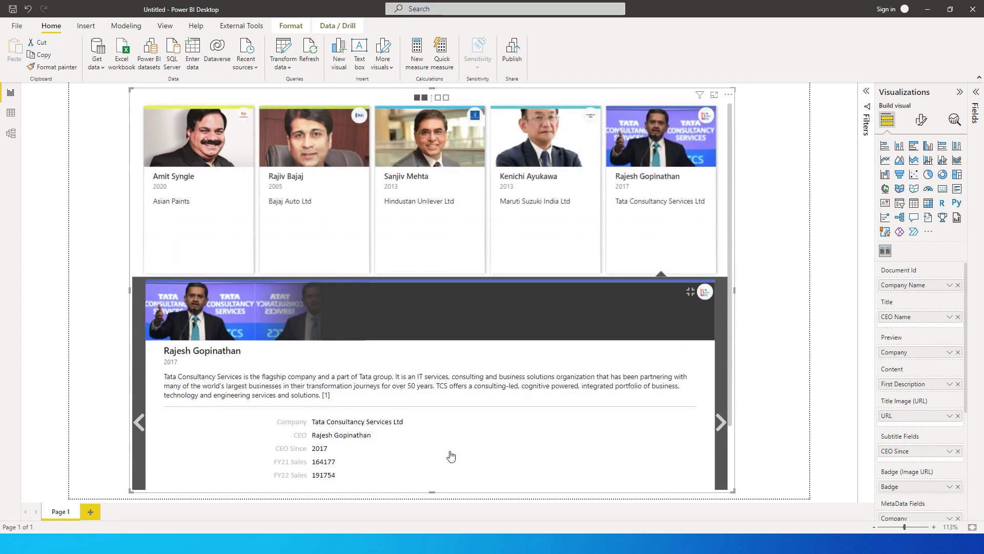
{"action": "left_click", "coordinate": [138, 426]}
{"action": "left_click", "coordinate": [138, 425]}
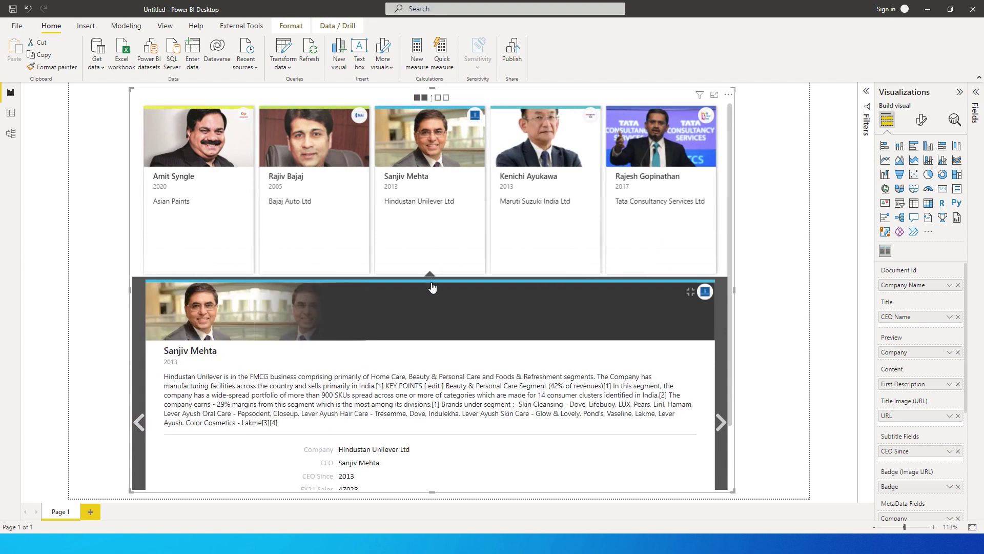
{"action": "scroll", "coordinate": [236, 416], "scroll_direction": "down", "scroll_amount": 1}
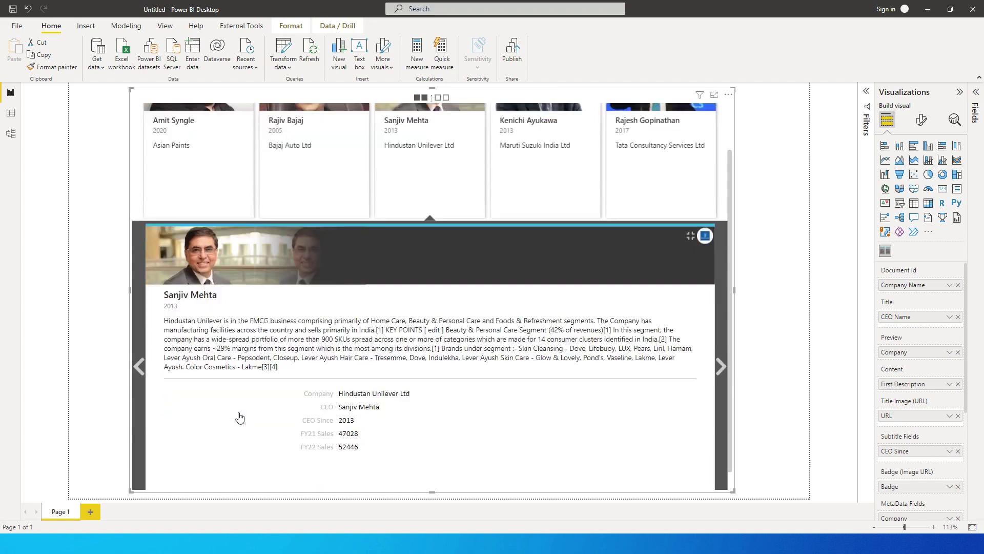
{"action": "scroll", "coordinate": [240, 417], "scroll_direction": "up", "scroll_amount": 1}
{"action": "left_click", "coordinate": [139, 416]}
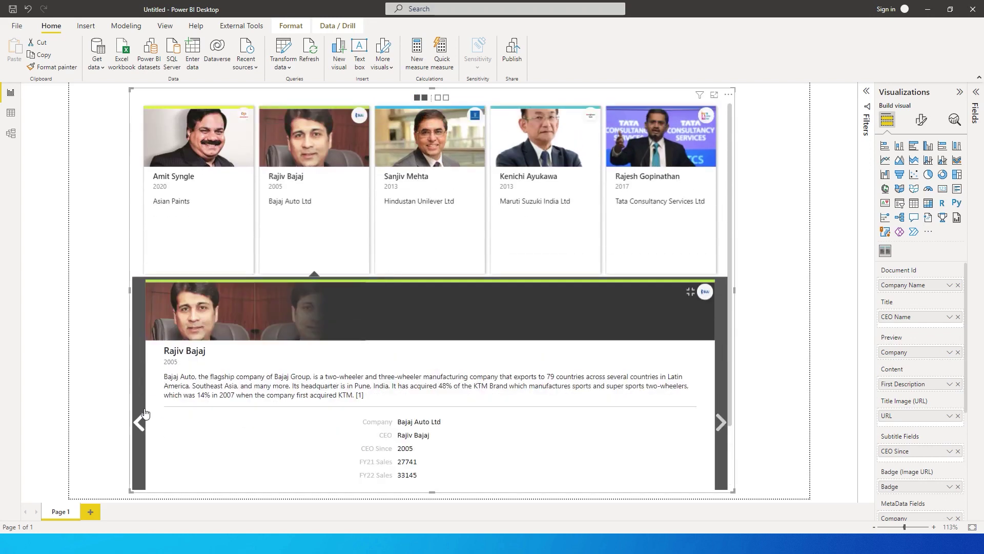
{"action": "left_click", "coordinate": [691, 292]}
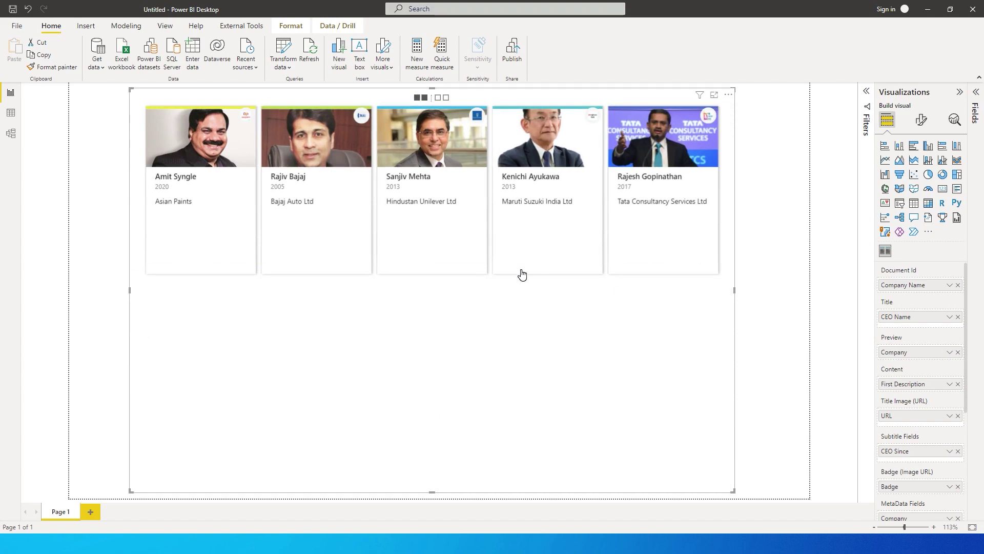
{"action": "left_click", "coordinate": [450, 100]}
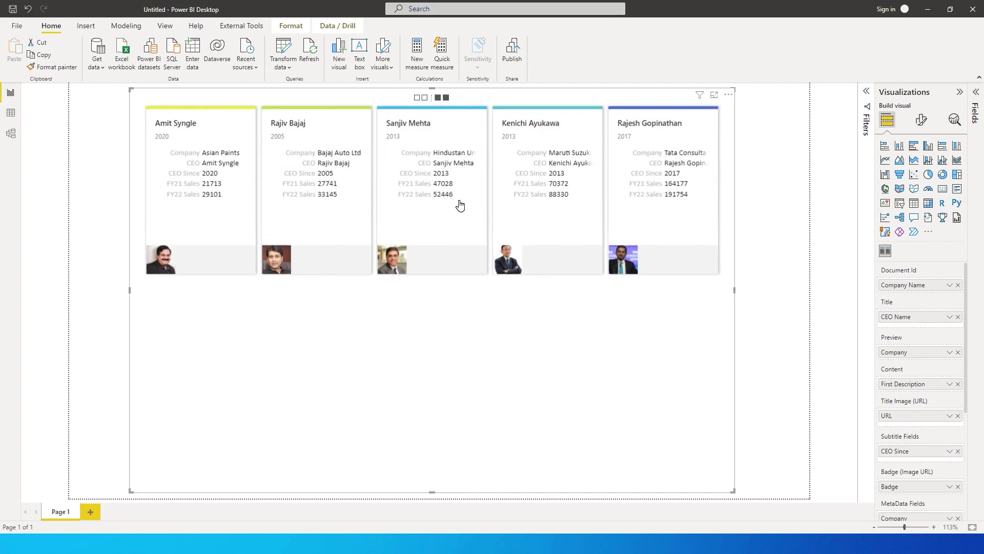
Open the imported data in Power Query Editor and rename the Sheet1 query to Data.
{"action": "left_click", "coordinate": [17, 26]}
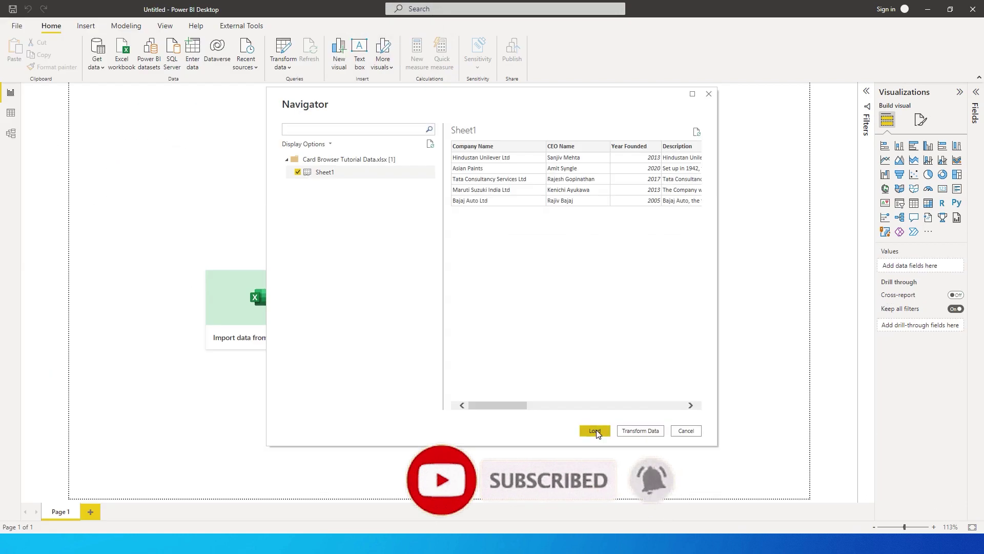
{"action": "left_click", "coordinate": [593, 428]}
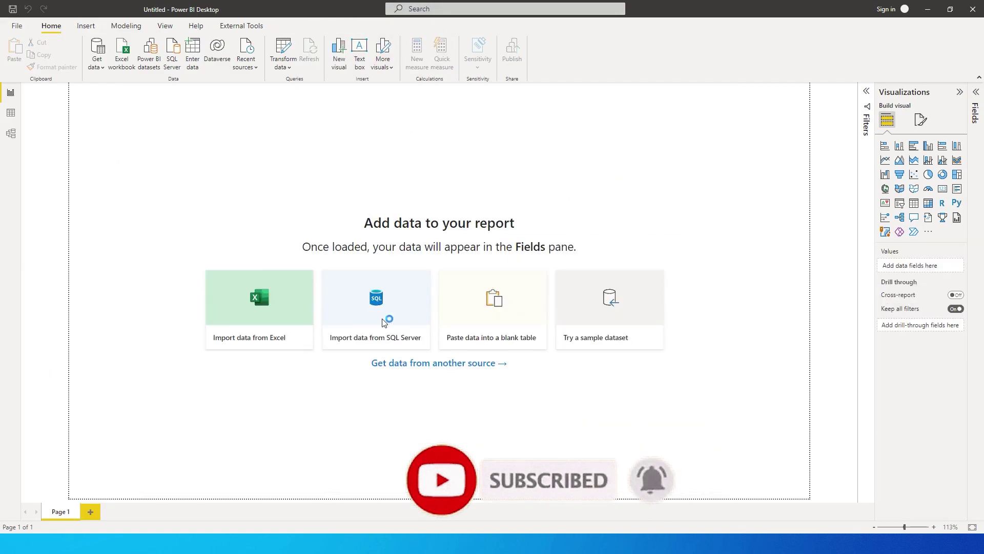
{"action": "left_click", "coordinate": [384, 318]}
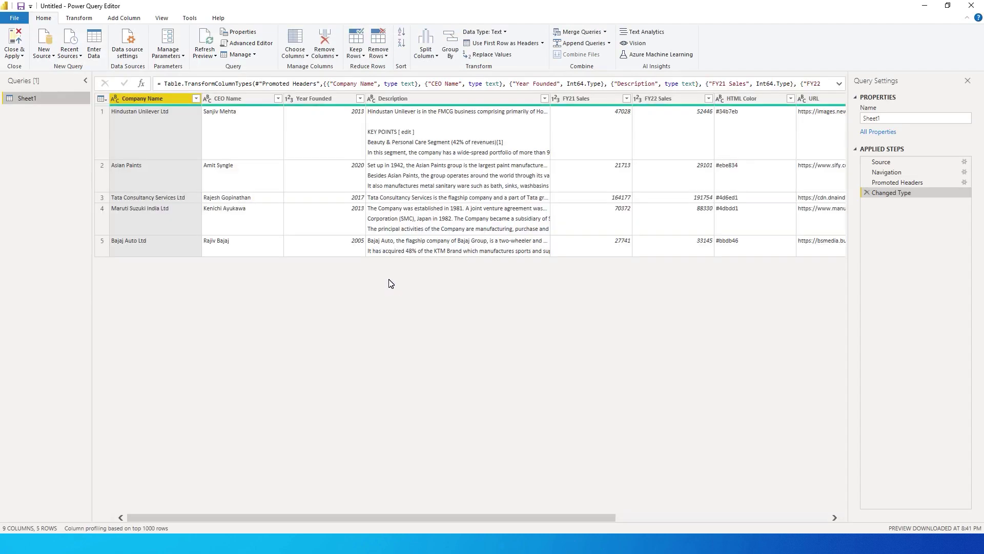
{"action": "double_click", "coordinate": [867, 118]}
{"action": "type", "text": "Data"}
{"action": "key", "text": "Return"}
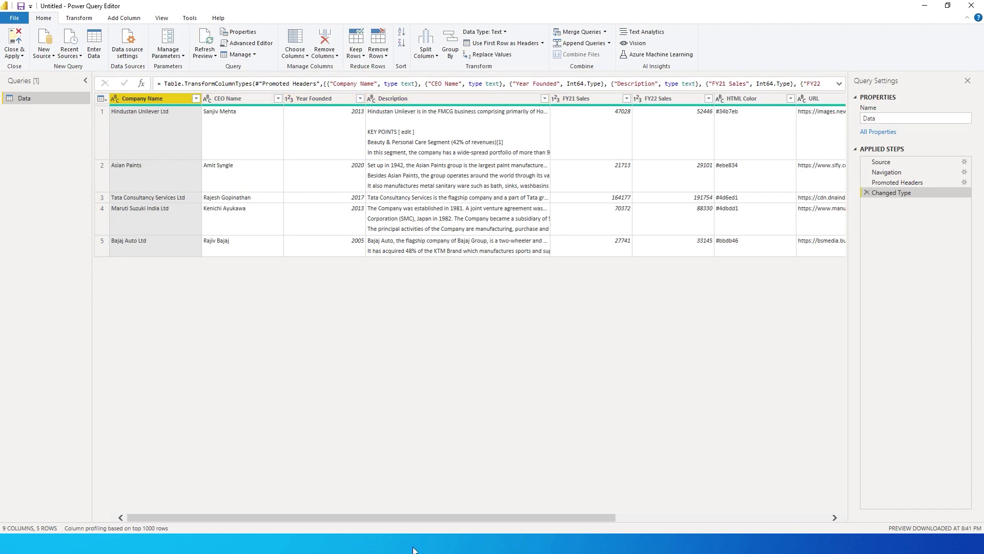
Review the HTML Color, URL and Badge columns, then return to the Power BI window.
{"action": "left_click_drag", "start_coordinate": [437, 516], "coordinate": [673, 514]}
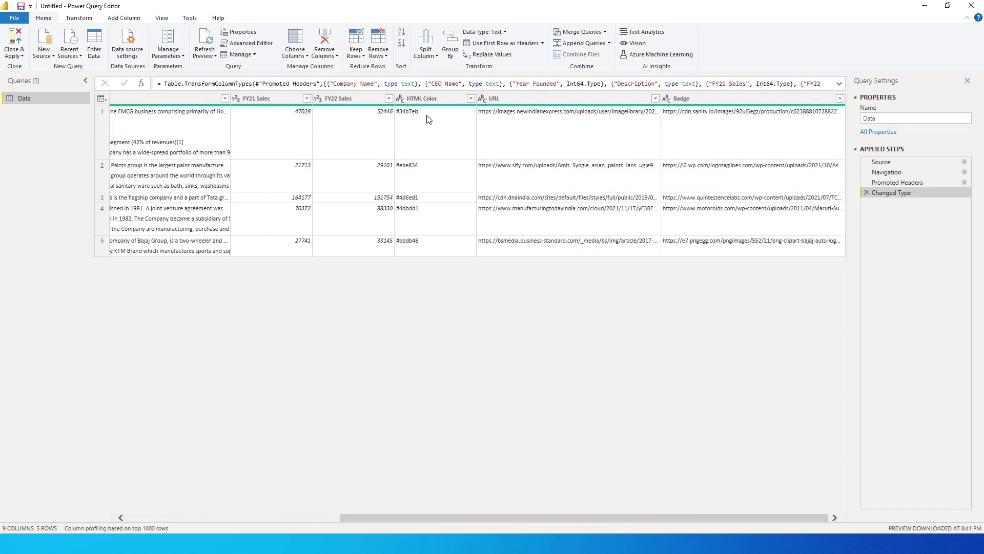
{"action": "left_click", "coordinate": [438, 101]}
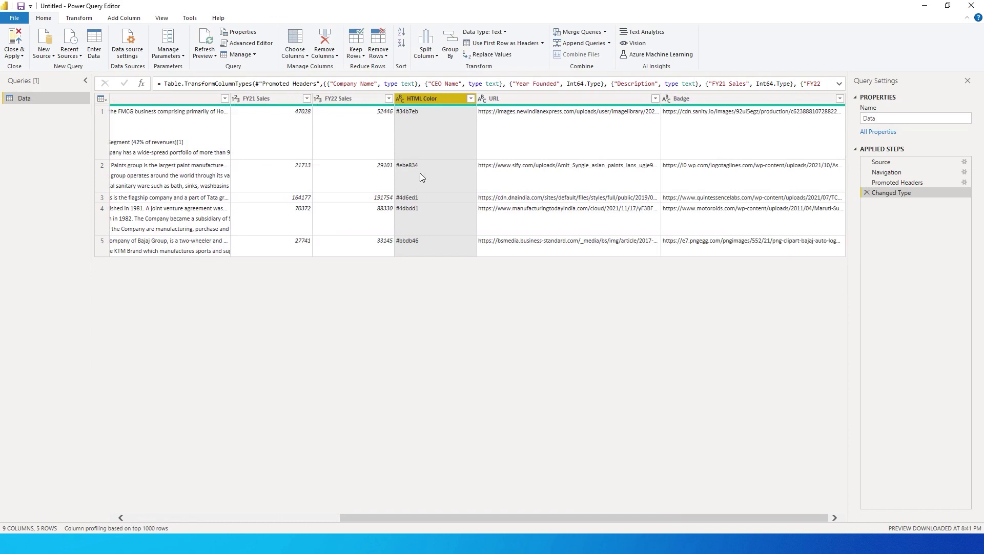
{"action": "left_click", "coordinate": [515, 102]}
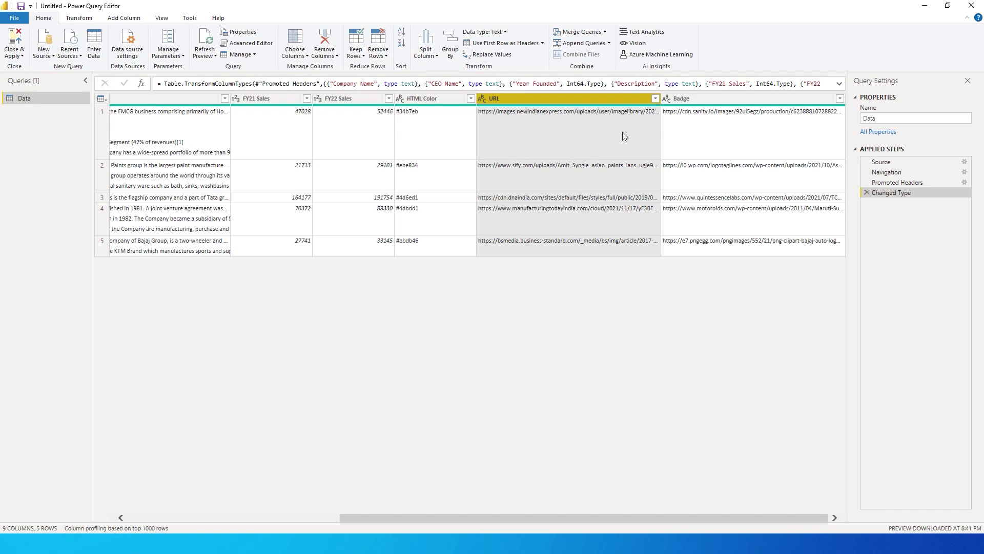
{"action": "left_click", "coordinate": [717, 98]}
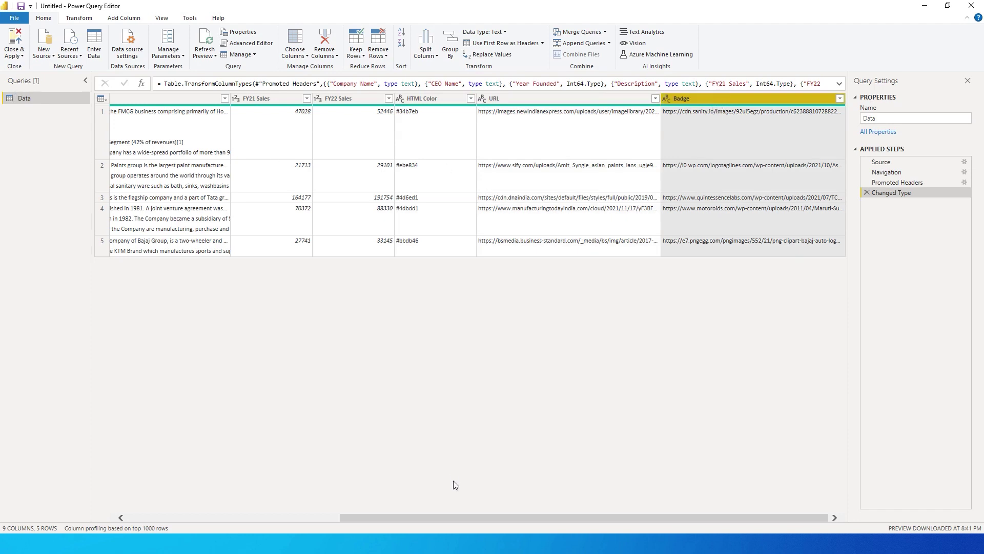
{"action": "key", "text": "alt+Tab"}
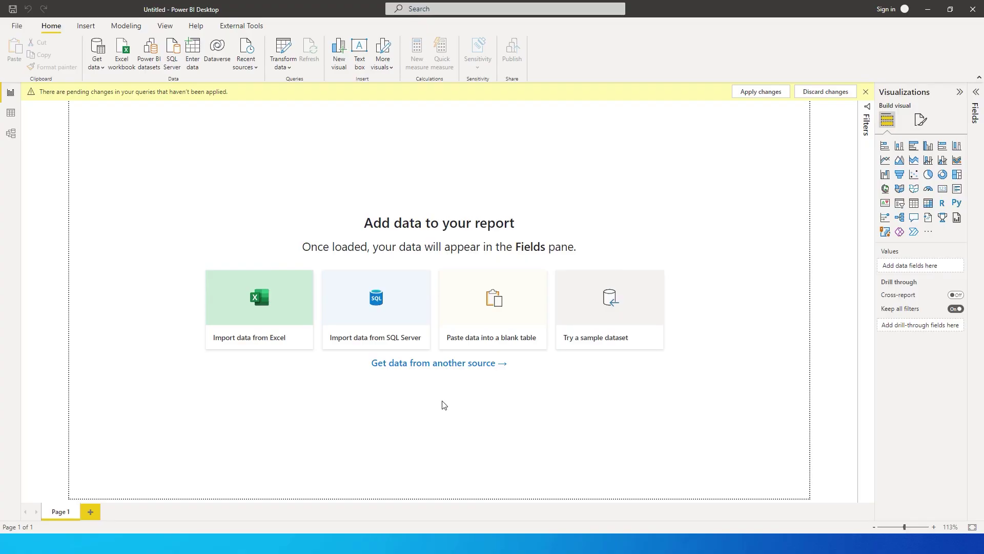
Switch back to Power Query Editor and use Close & Apply to load the Data table.
{"action": "key", "text": "alt+Tab"}
{"action": "key", "text": "alt+Tab"}
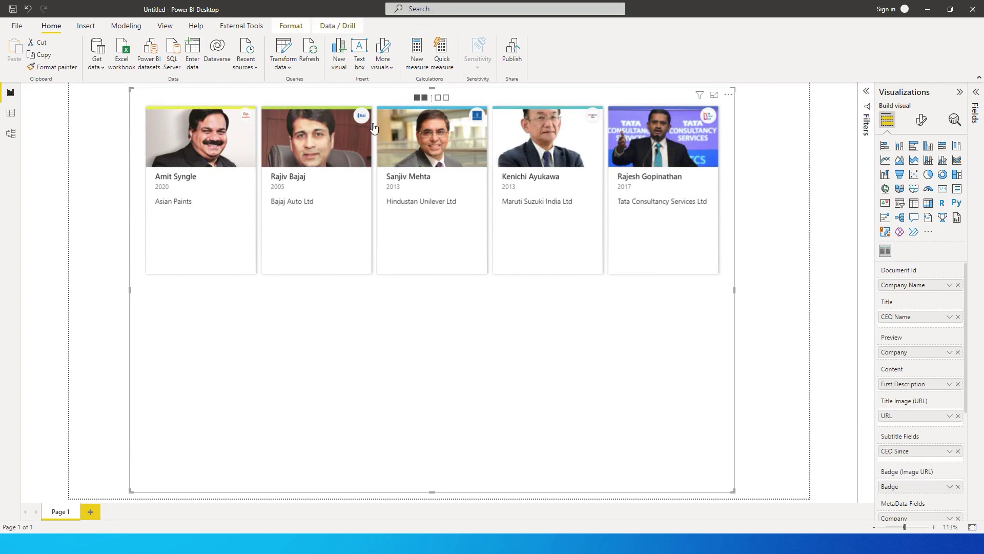
{"action": "key", "text": "alt+Tab"}
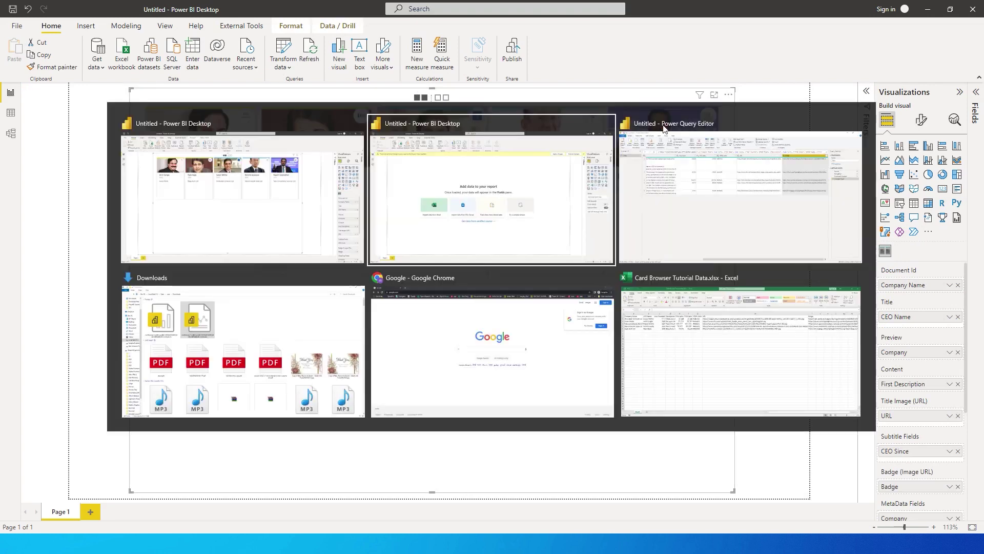
{"action": "left_click", "coordinate": [702, 149]}
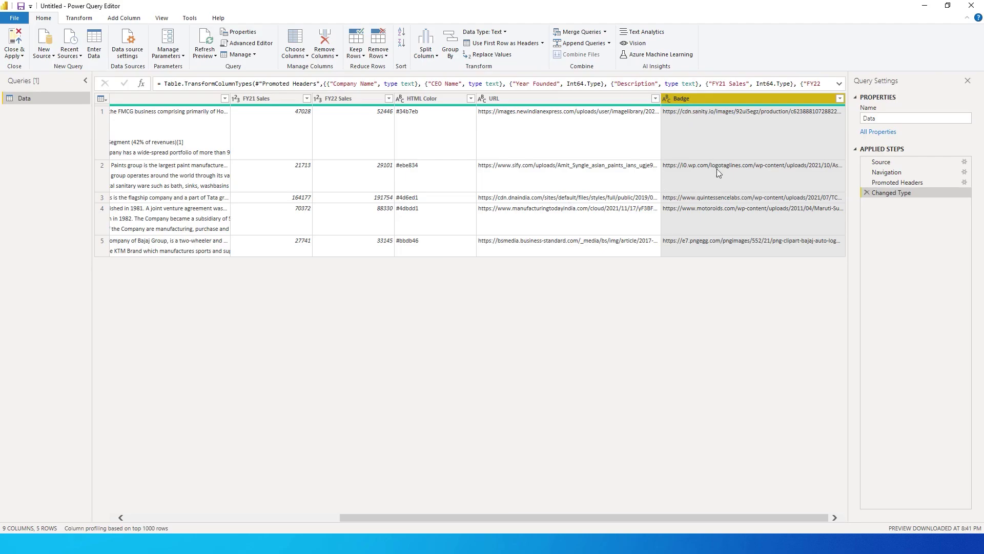
{"action": "left_click", "coordinate": [660, 375]}
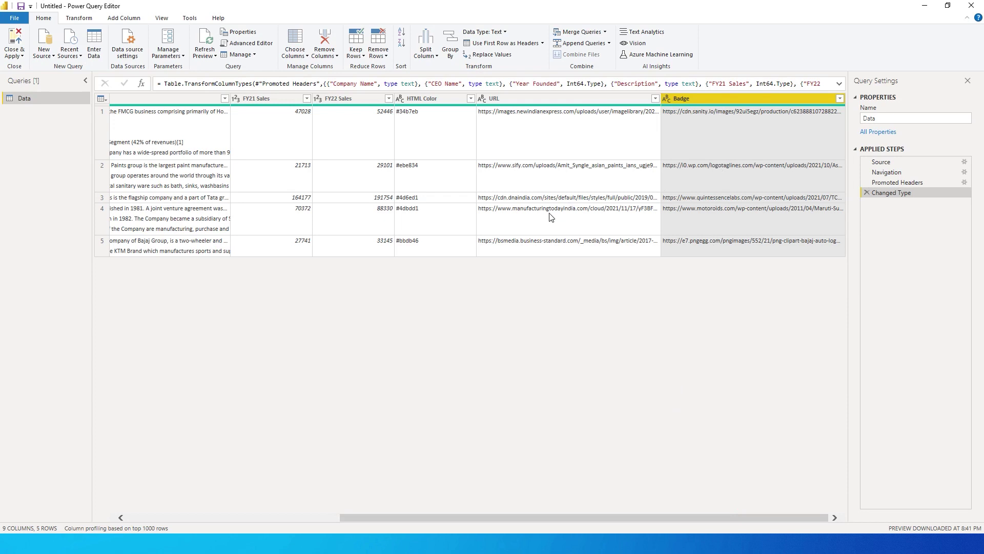
{"action": "left_click", "coordinate": [22, 56]}
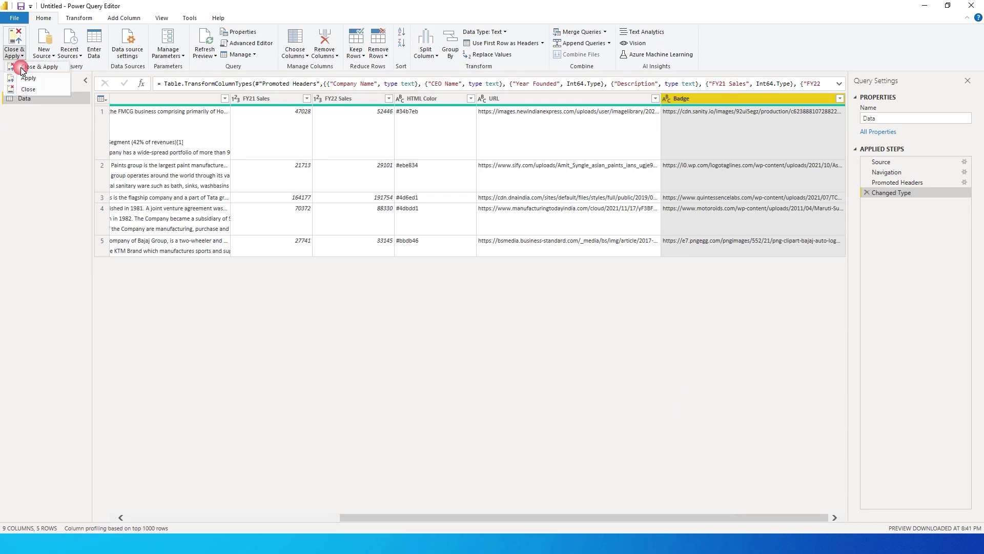
{"action": "left_click", "coordinate": [22, 70]}
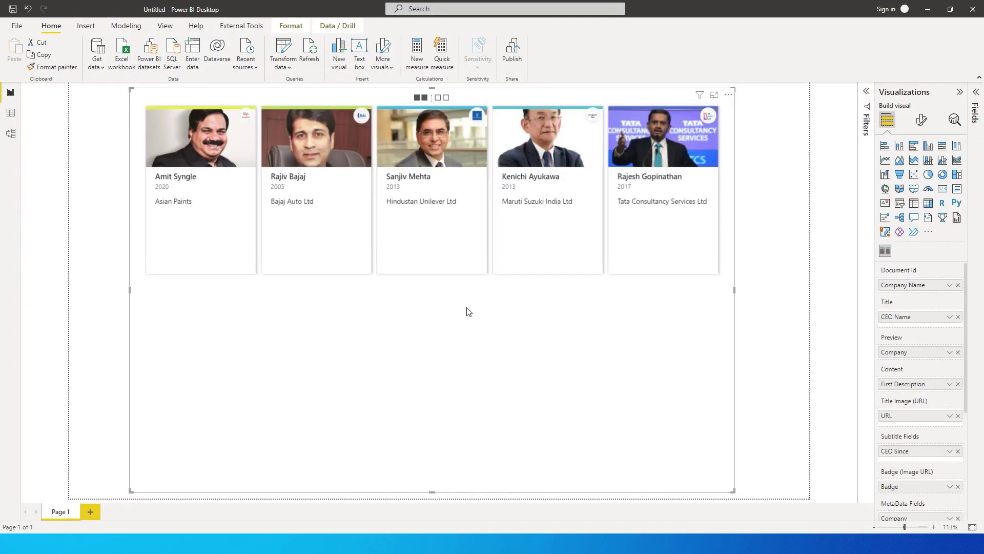
Search Google for 'card browser power bi' and open the Card Browser AppSource page.
{"action": "key", "text": "alt+Tab"}
{"action": "key", "text": "Tab"}
{"action": "key", "text": "Tab"}
{"action": "type", "text": "card brows"}
{"action": "key", "text": "Down"}
{"action": "key", "text": "Return"}
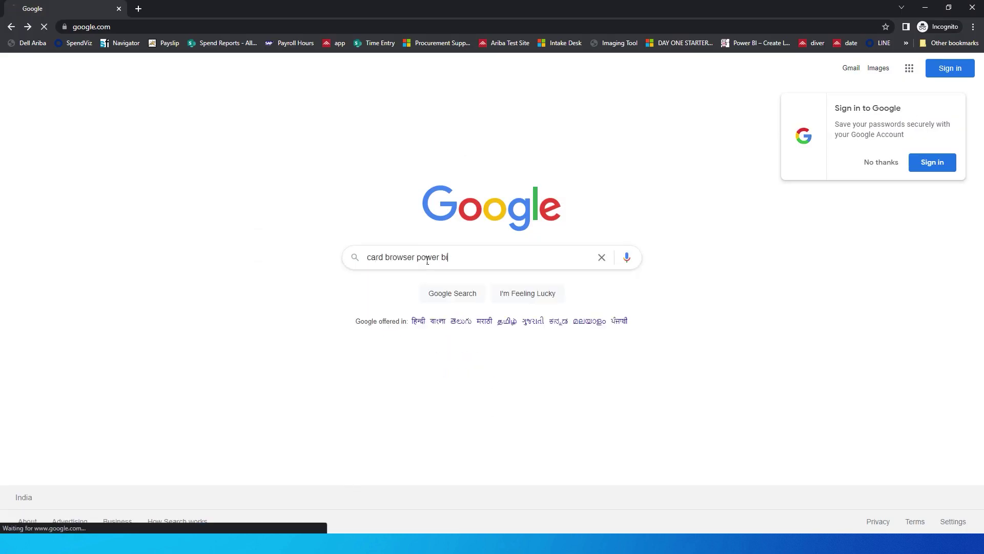
{"action": "scroll", "coordinate": [149, 281], "scroll_direction": "down", "scroll_amount": 4}
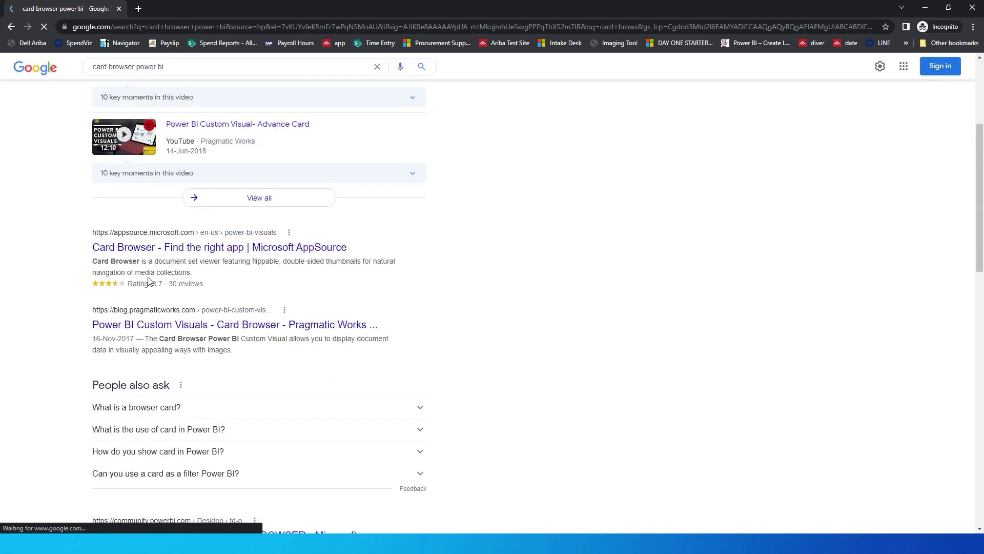
{"action": "left_click", "coordinate": [196, 252]}
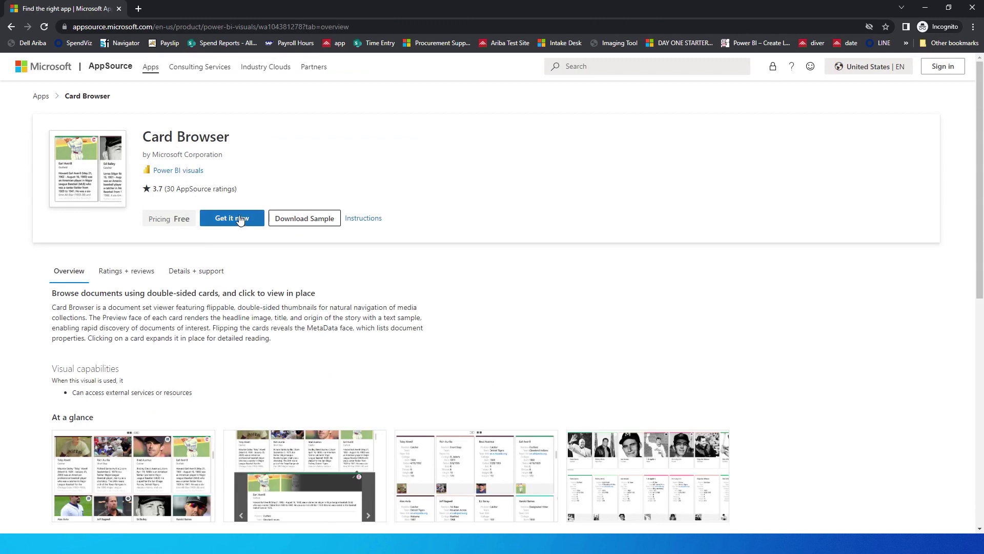
{"action": "key", "text": "alt+Tab"}
{"action": "key", "text": "alt+Tab"}
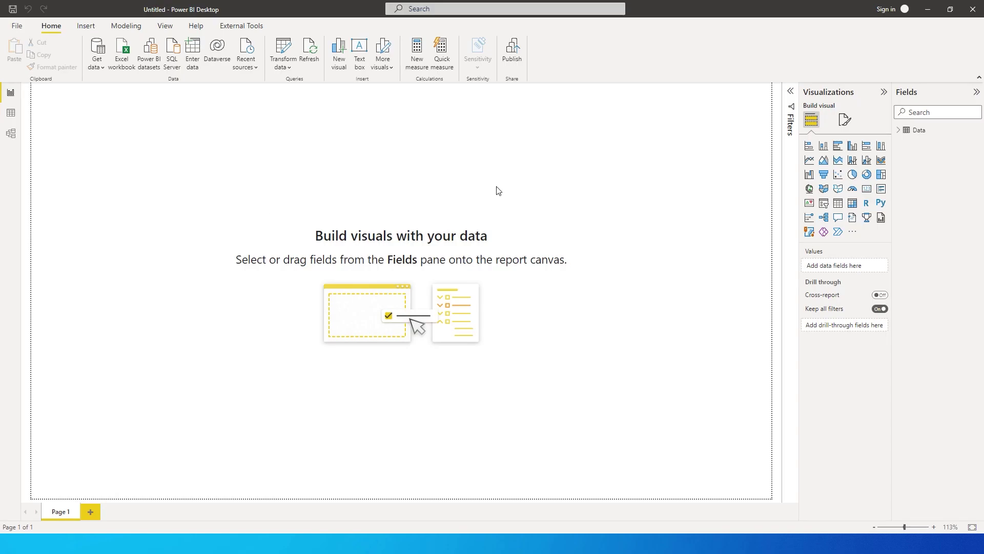
Choose 'Import a visual from a file' and browse to the folder holding the downloaded visual.
{"action": "left_click", "coordinate": [852, 232]}
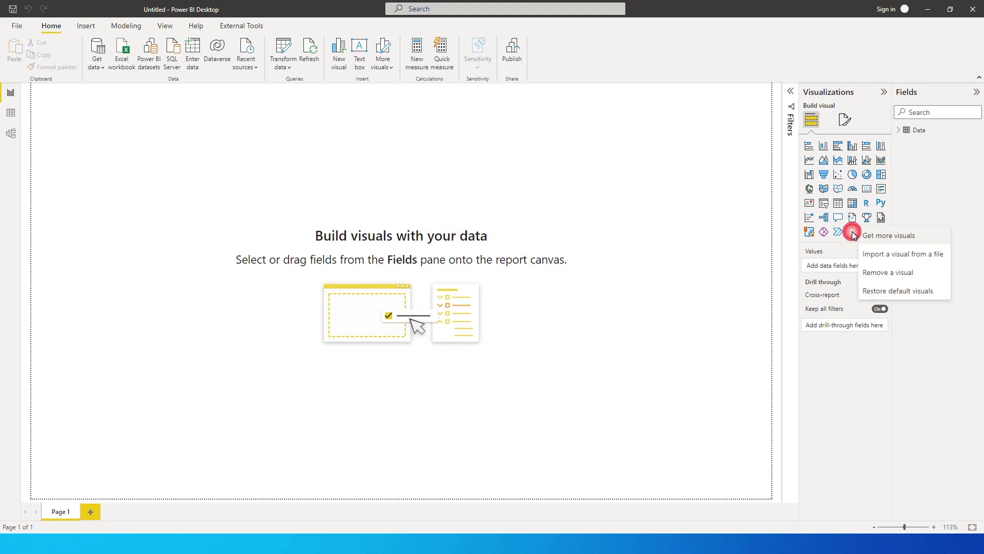
{"action": "left_click", "coordinate": [892, 255]}
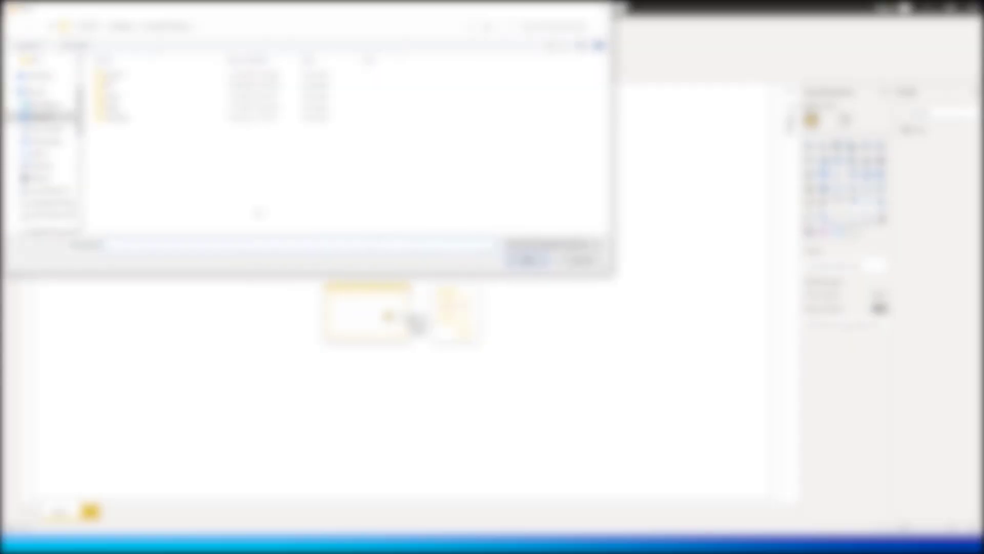
{"action": "scroll", "coordinate": [43, 128], "scroll_direction": "up", "scroll_amount": 3}
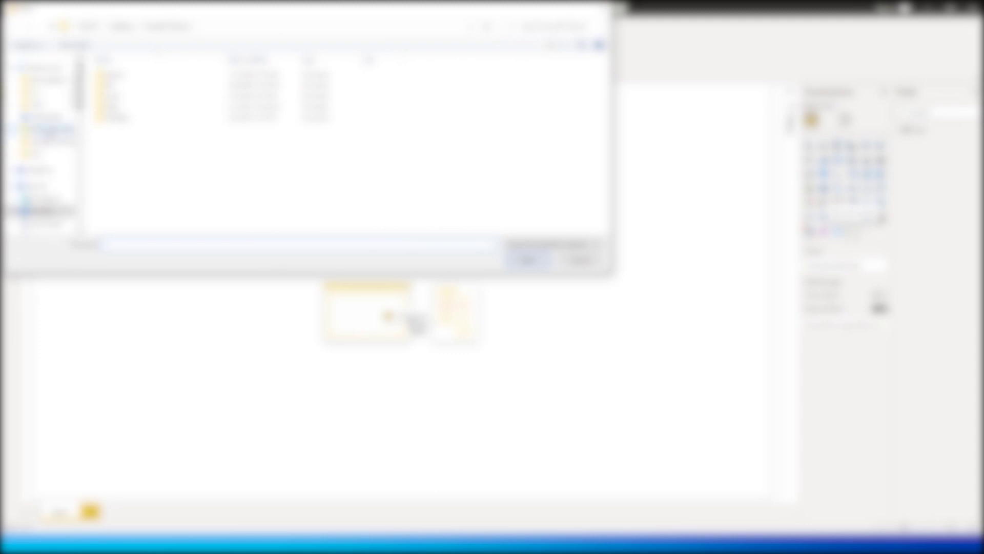
{"action": "left_click", "coordinate": [44, 117]}
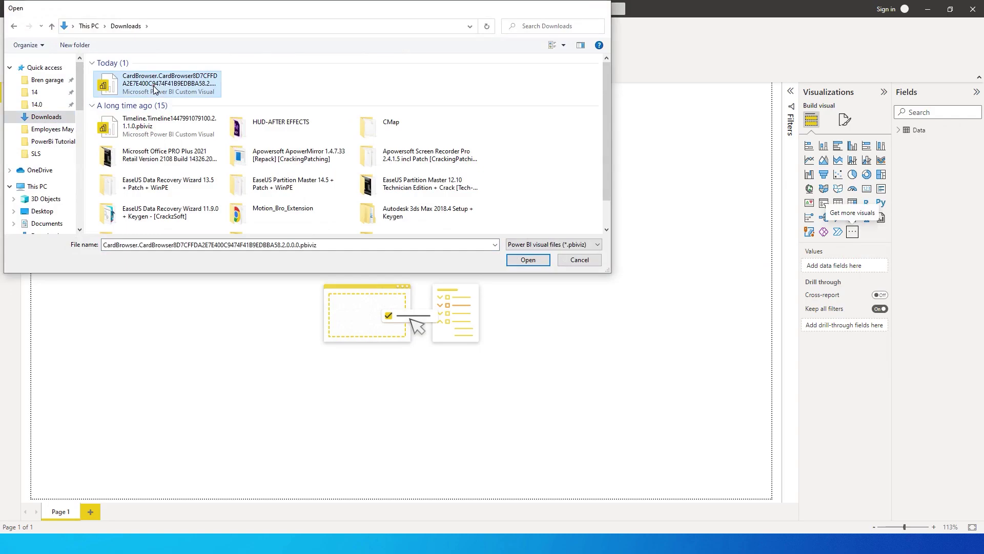
Import the Card Browser visual file, add one to the page and enlarge it across the canvas.
{"action": "left_click", "coordinate": [525, 259]}
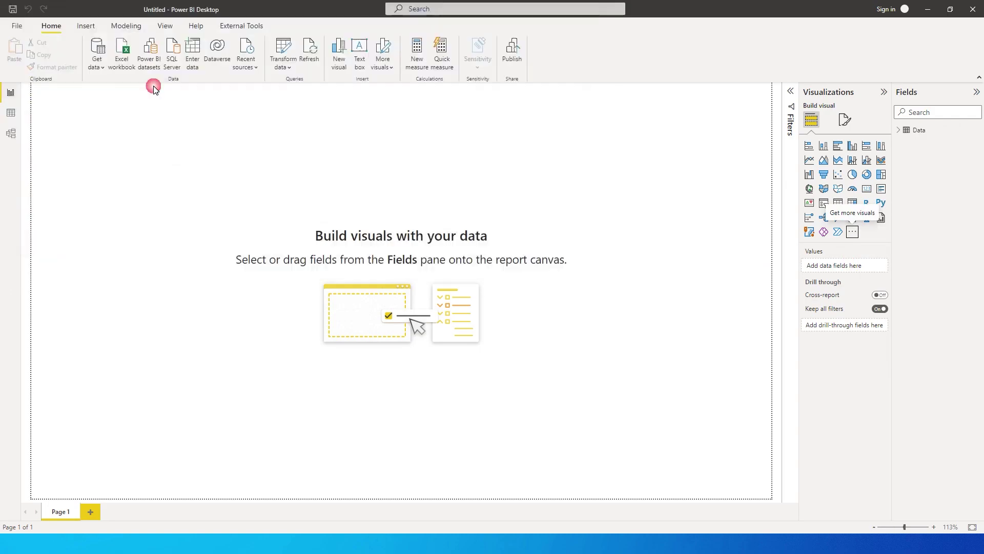
{"action": "left_click", "coordinate": [573, 287]}
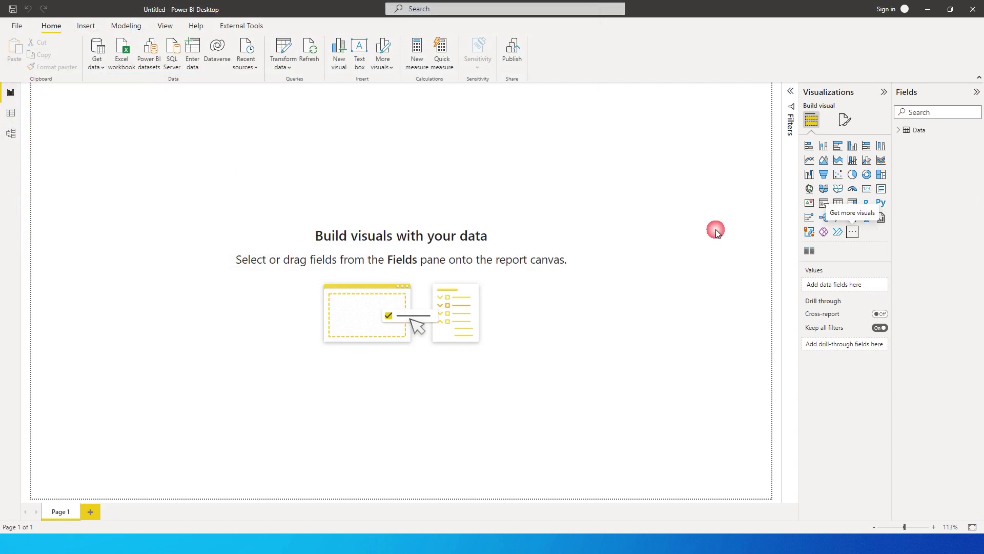
{"action": "left_click", "coordinate": [812, 254]}
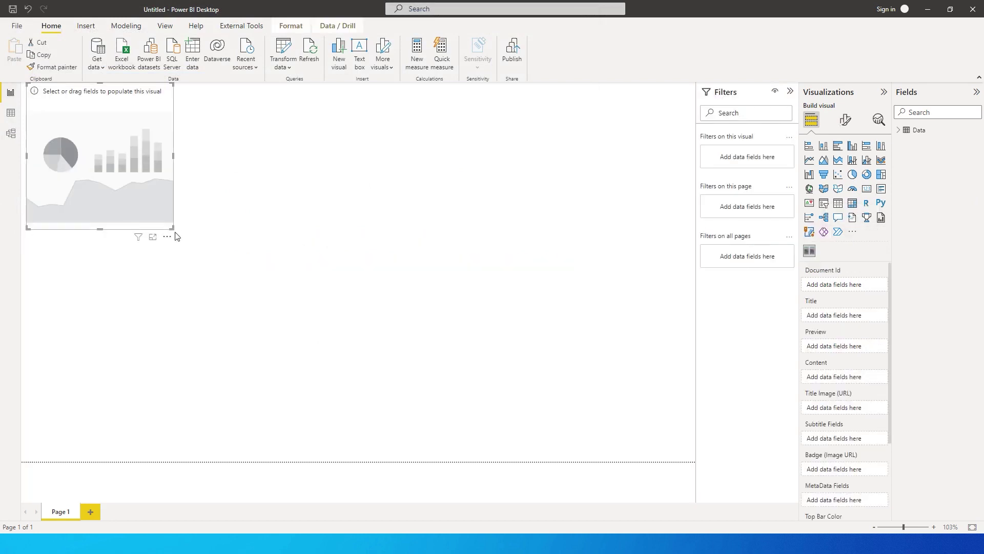
{"action": "left_click_drag", "start_coordinate": [172, 229], "coordinate": [652, 452]}
{"action": "left_click_drag", "start_coordinate": [431, 266], "coordinate": [402, 249]}
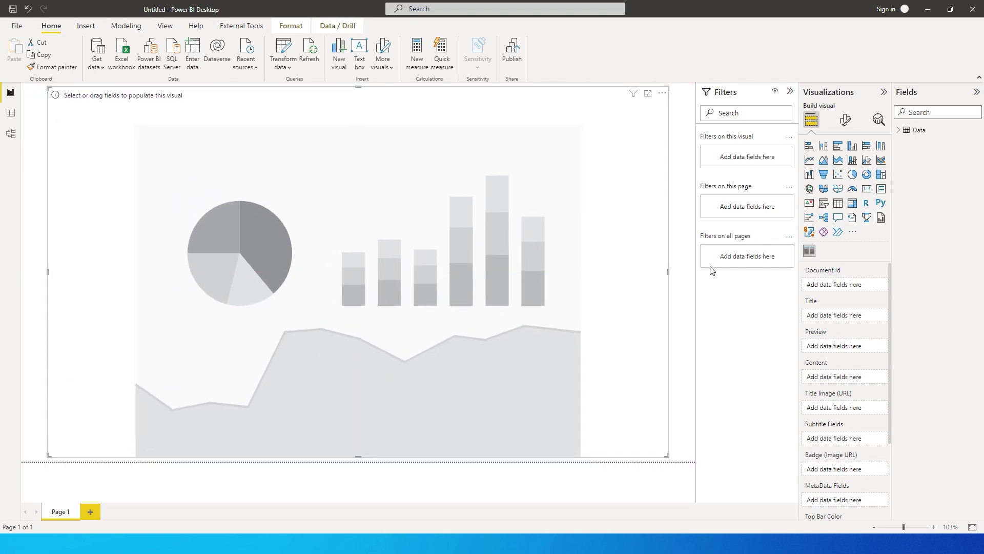
{"action": "left_click", "coordinate": [664, 268]}
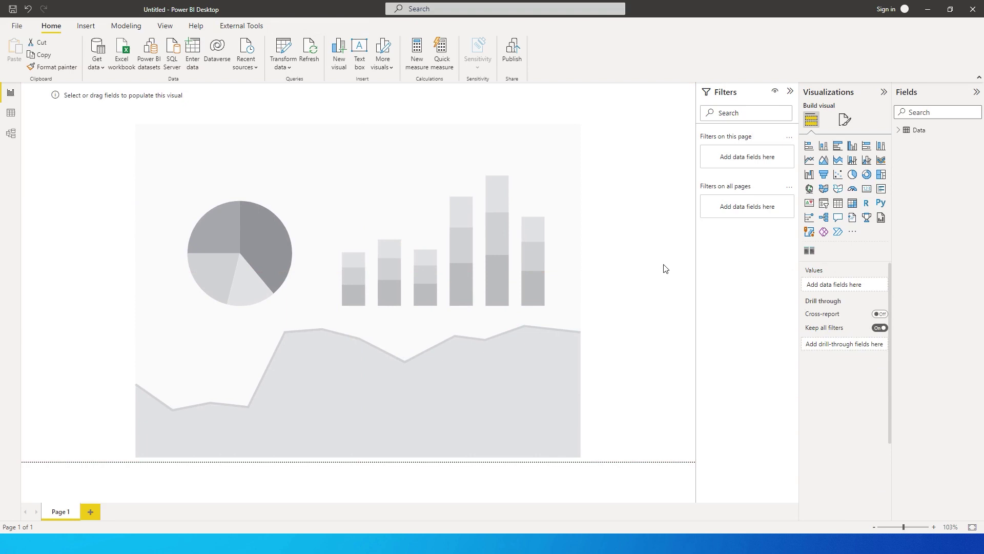
{"action": "left_click", "coordinate": [513, 181]}
{"action": "left_click", "coordinate": [904, 131]}
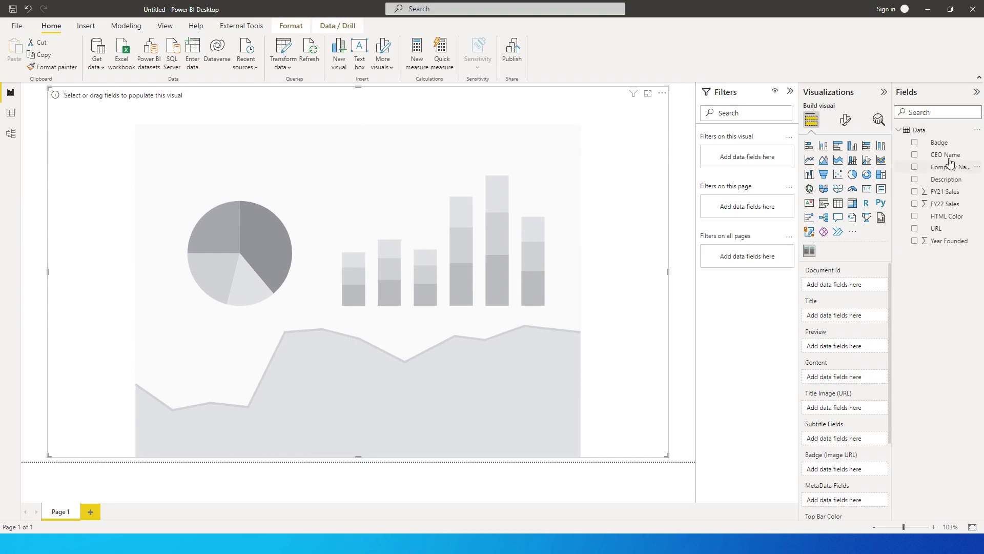
Map Company Name to Document Id, CEO Name to Title, URL to Title Image, Year Founded to Preview.
{"action": "left_click_drag", "start_coordinate": [951, 167], "coordinate": [843, 288]}
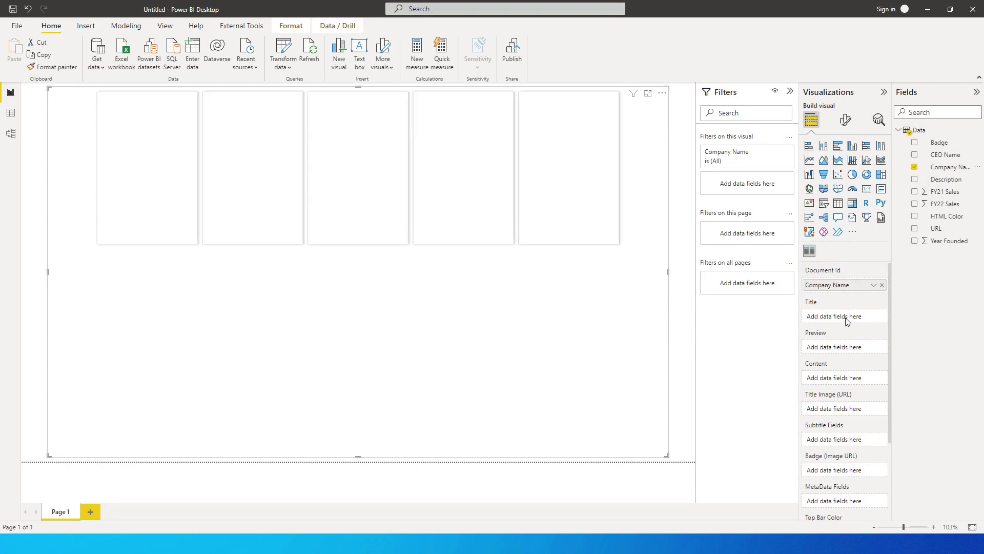
{"action": "left_click_drag", "start_coordinate": [944, 157], "coordinate": [844, 320]}
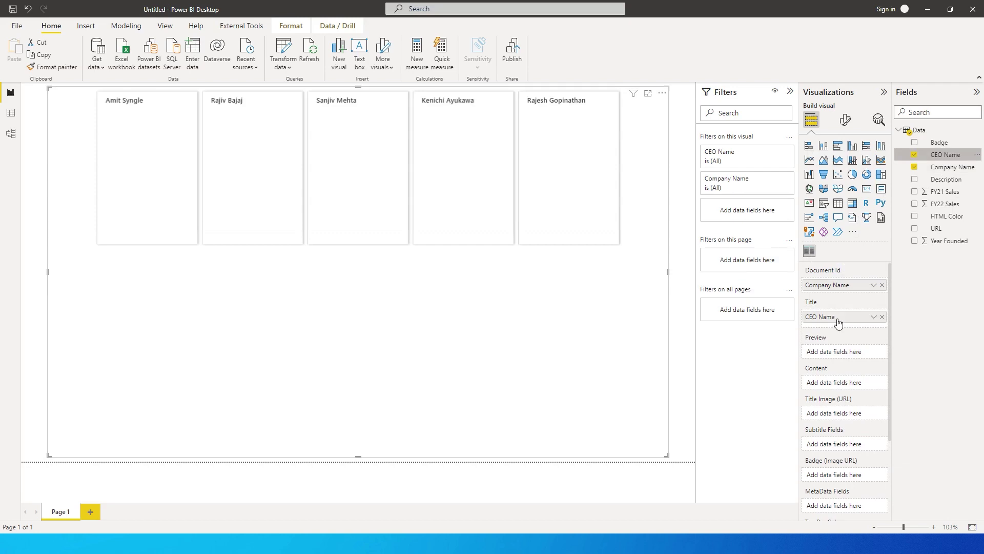
{"action": "left_click_drag", "start_coordinate": [919, 190], "coordinate": [848, 384]}
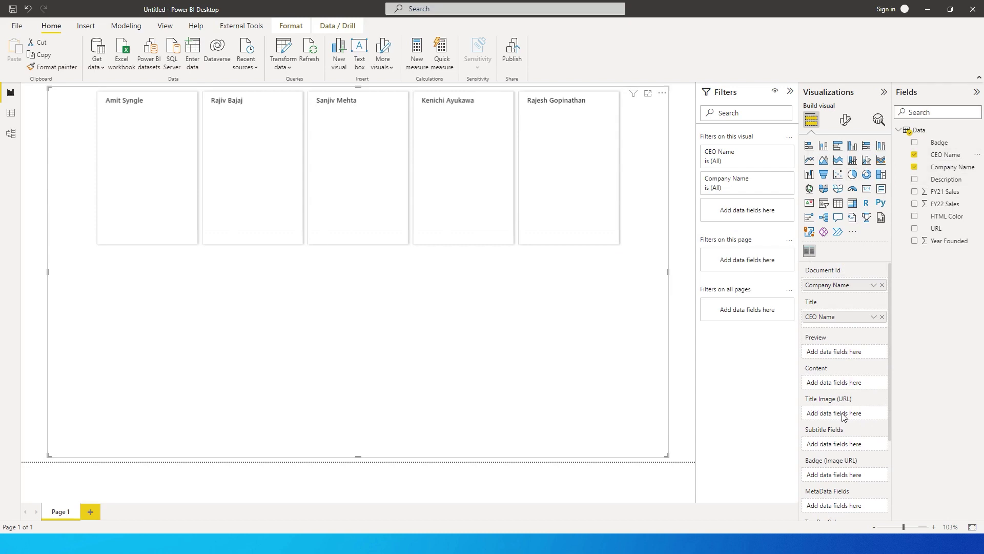
{"action": "left_click_drag", "start_coordinate": [939, 230], "coordinate": [836, 417]}
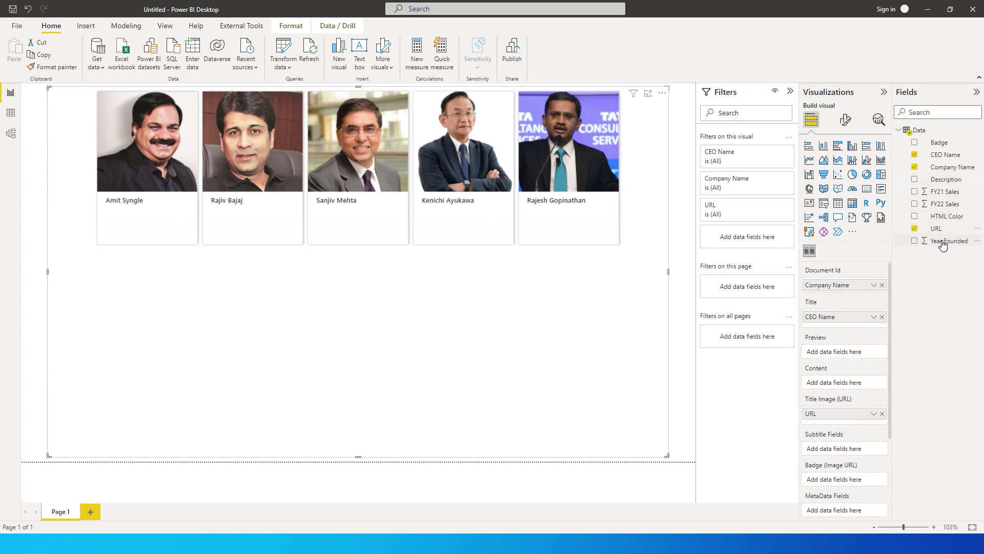
{"action": "left_click_drag", "start_coordinate": [948, 247], "coordinate": [837, 353]}
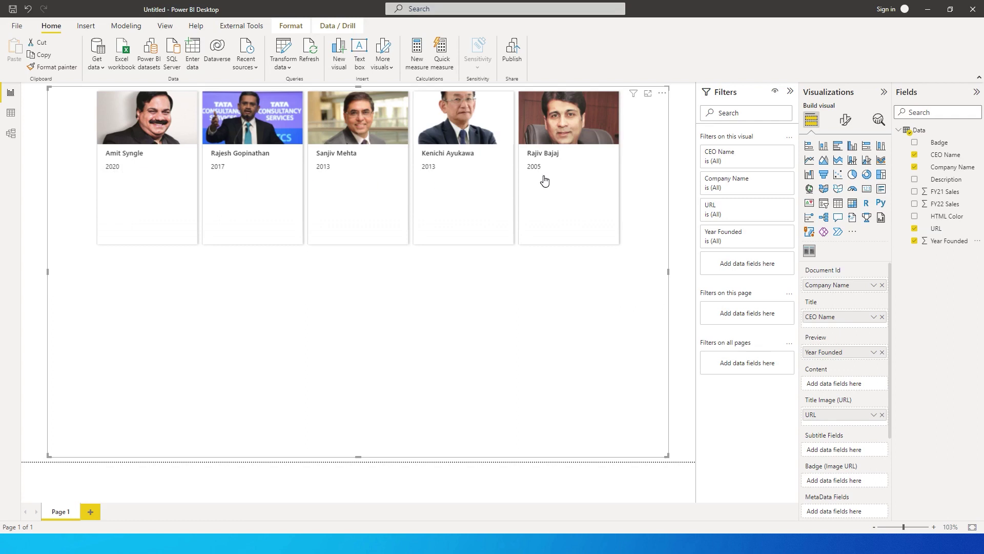
Rename the Year Founded field in the visual to 'CEO Since'.
{"action": "left_click", "coordinate": [976, 240]}
{"action": "left_click", "coordinate": [929, 319]}
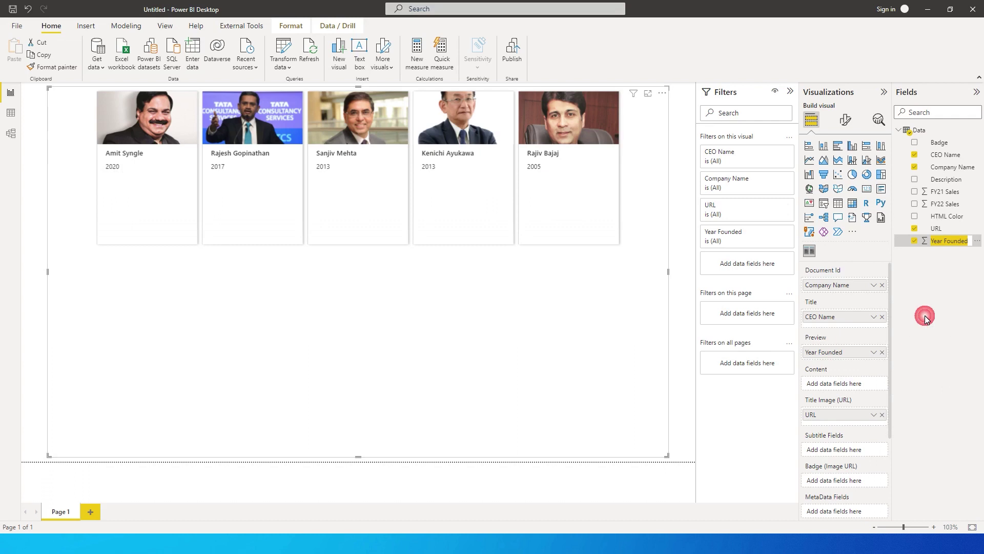
{"action": "type", "text": "CE"}
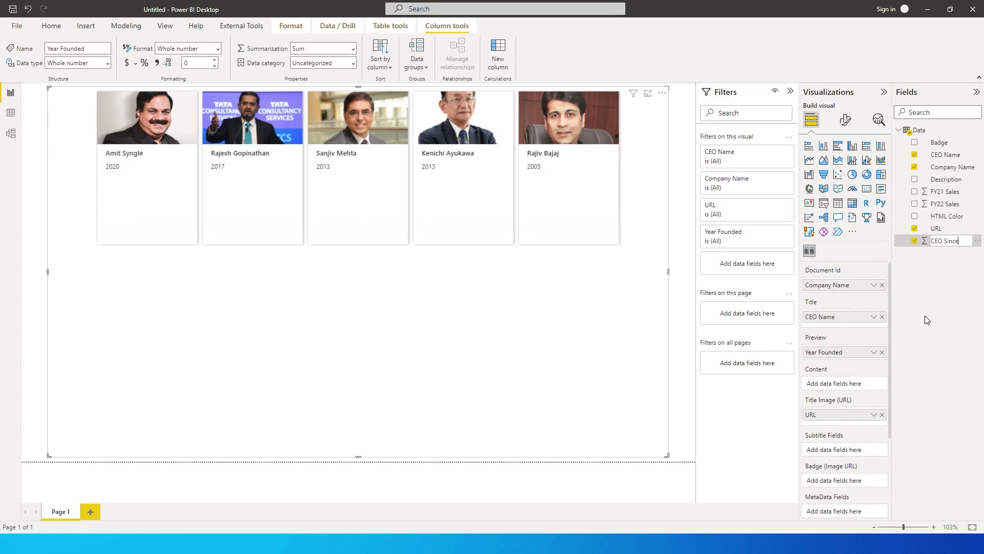
{"action": "type", "text": "O Since"}
{"action": "key", "text": "Return"}
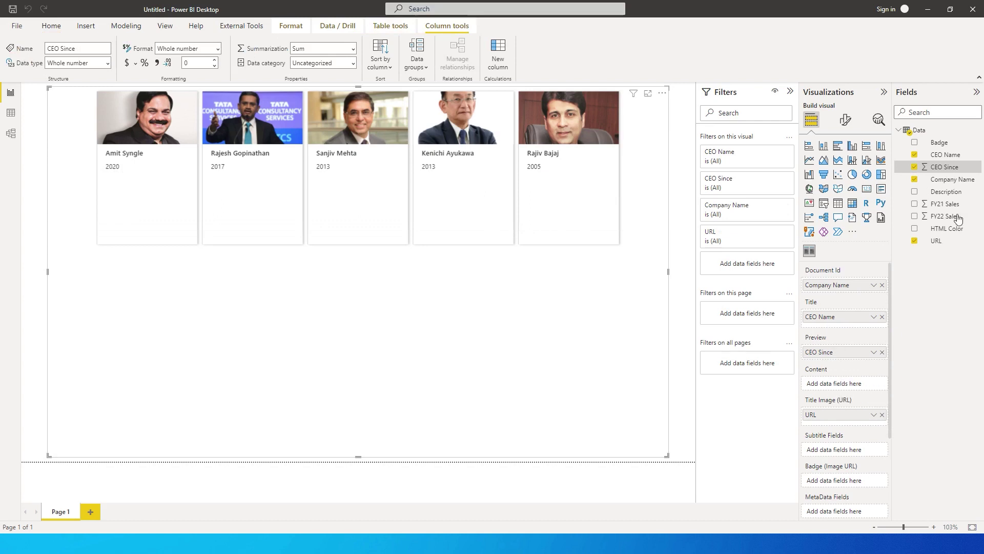
Add Description as card content, Badge images, and Company Name to the metadata fields.
{"action": "left_click_drag", "start_coordinate": [946, 192], "coordinate": [846, 388]}
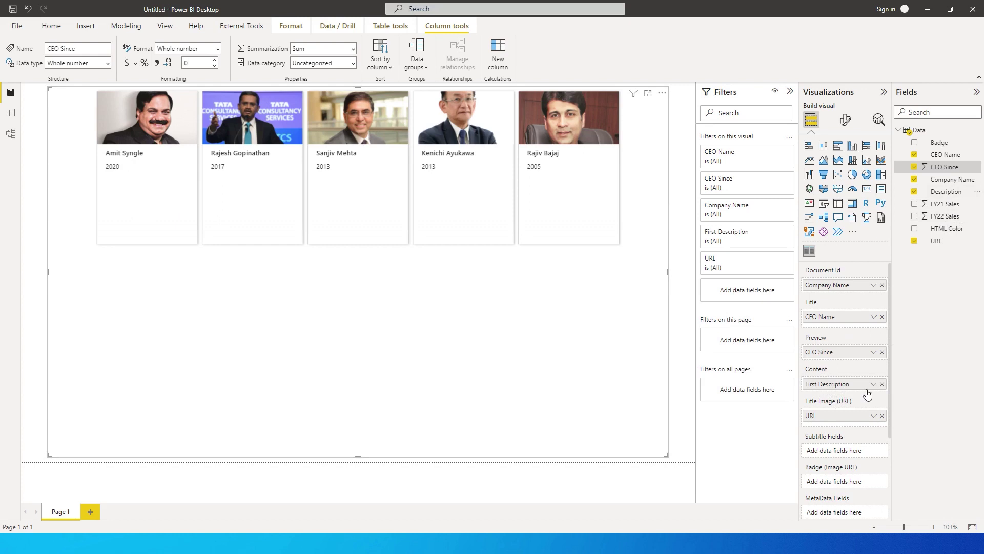
{"action": "scroll", "coordinate": [870, 419], "scroll_direction": "down", "scroll_amount": 3}
{"action": "scroll", "coordinate": [850, 374], "scroll_direction": "down", "scroll_amount": 1}
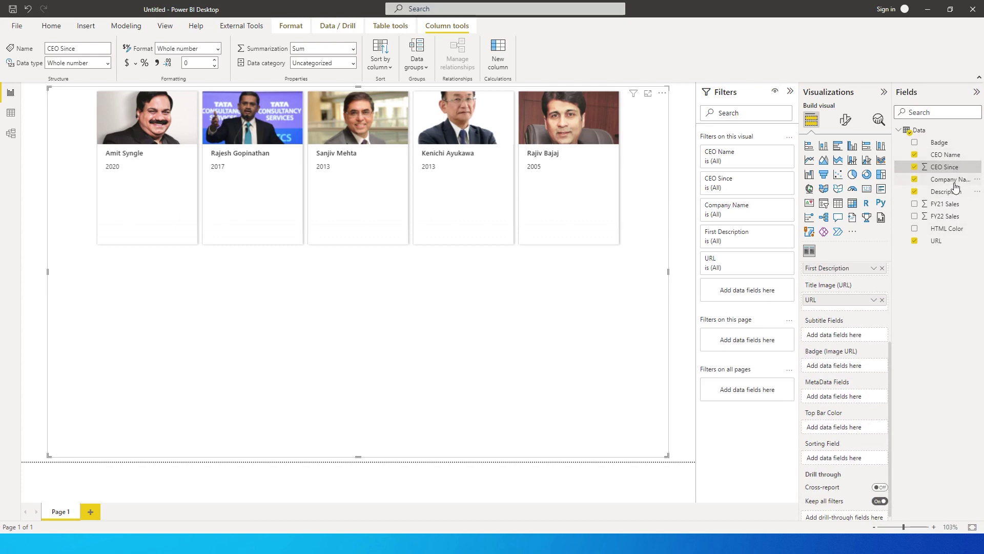
{"action": "left_click_drag", "start_coordinate": [947, 169], "coordinate": [851, 336]}
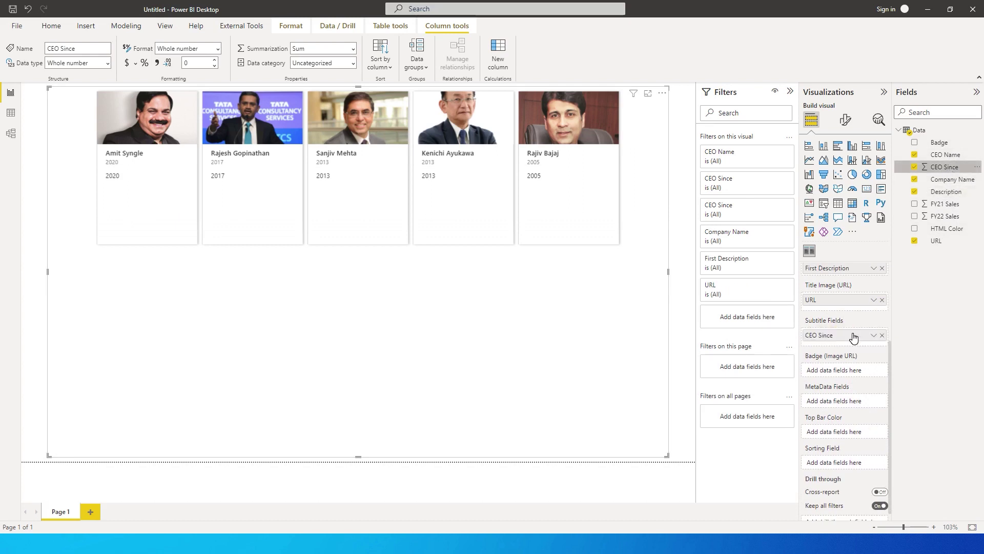
{"action": "left_click", "coordinate": [882, 336]}
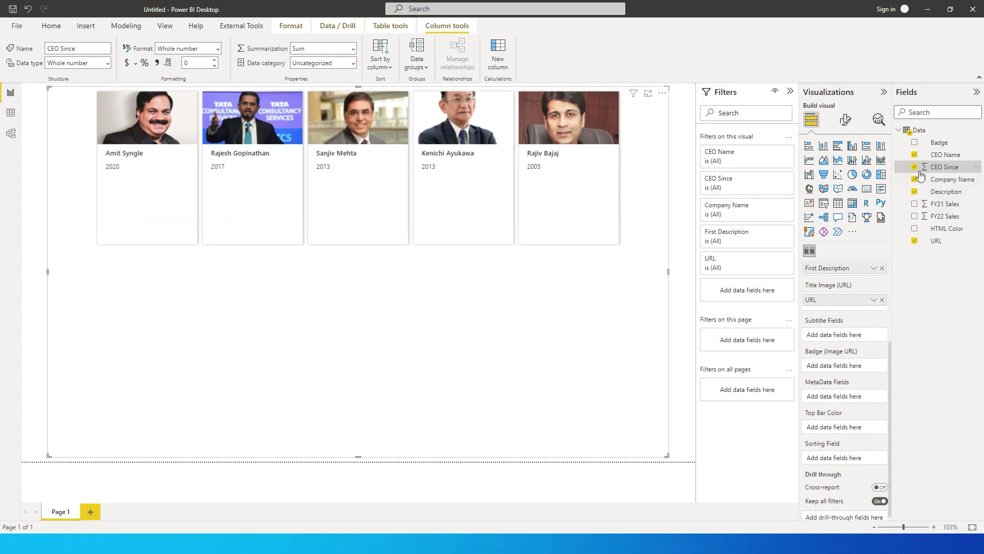
{"action": "left_click_drag", "start_coordinate": [948, 143], "coordinate": [848, 365]}
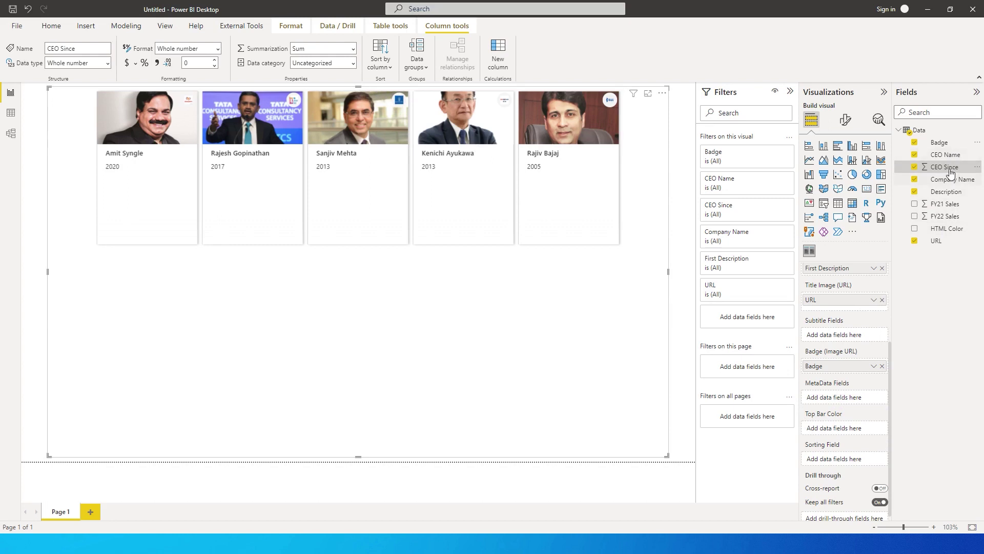
{"action": "left_click_drag", "start_coordinate": [951, 179], "coordinate": [838, 399]}
Add CEO Name, FY21 Sales and FY22 Sales to the metadata fields and view card metadata.
{"action": "left_click_drag", "start_coordinate": [946, 154], "coordinate": [831, 410]}
{"action": "left_click_drag", "start_coordinate": [946, 207], "coordinate": [817, 422]}
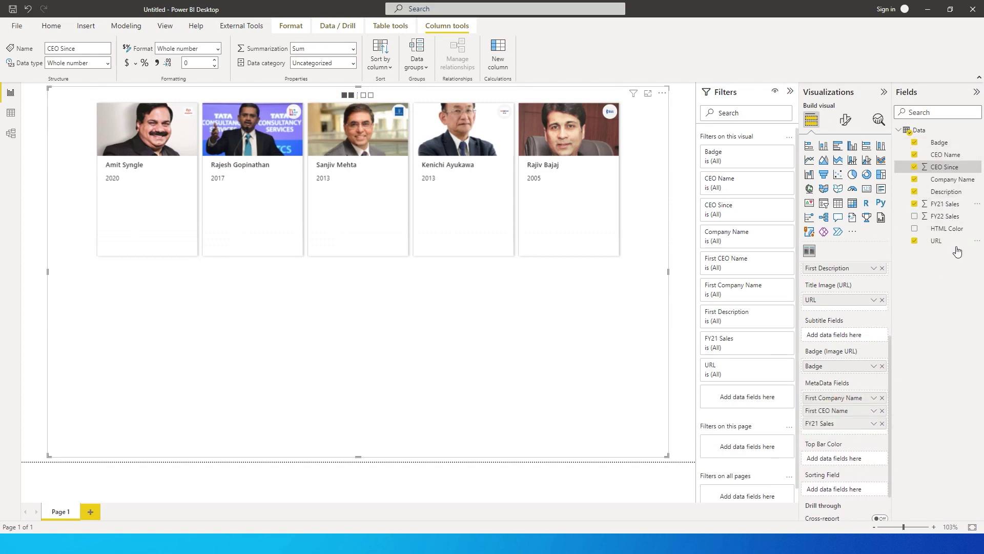
{"action": "left_click_drag", "start_coordinate": [880, 377], "coordinate": [855, 439]}
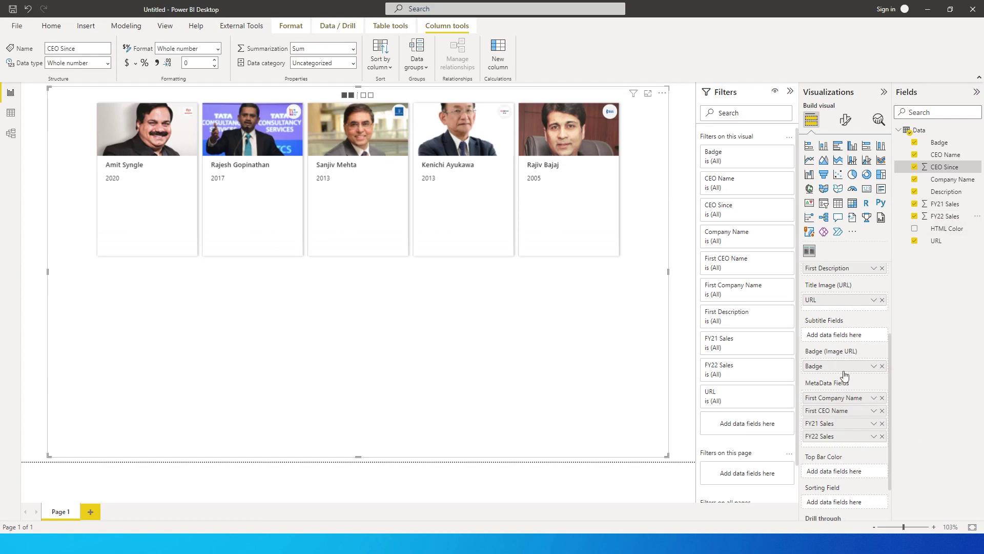
{"action": "left_click", "coordinate": [372, 96]}
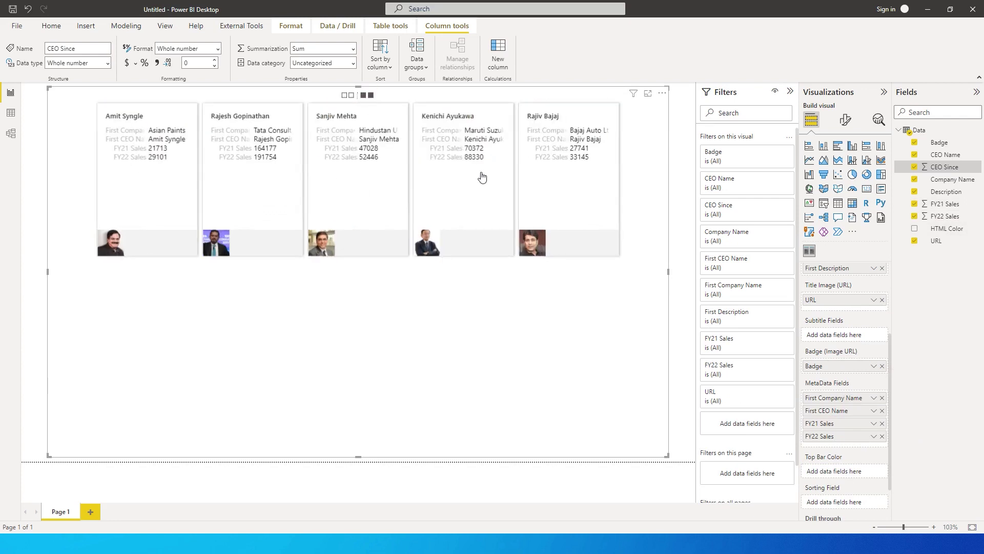
Rename the metadata fields in the well to 'Company Name' and 'CEO'.
{"action": "double_click", "coordinate": [836, 399]}
{"action": "type", "text": "Compa"}
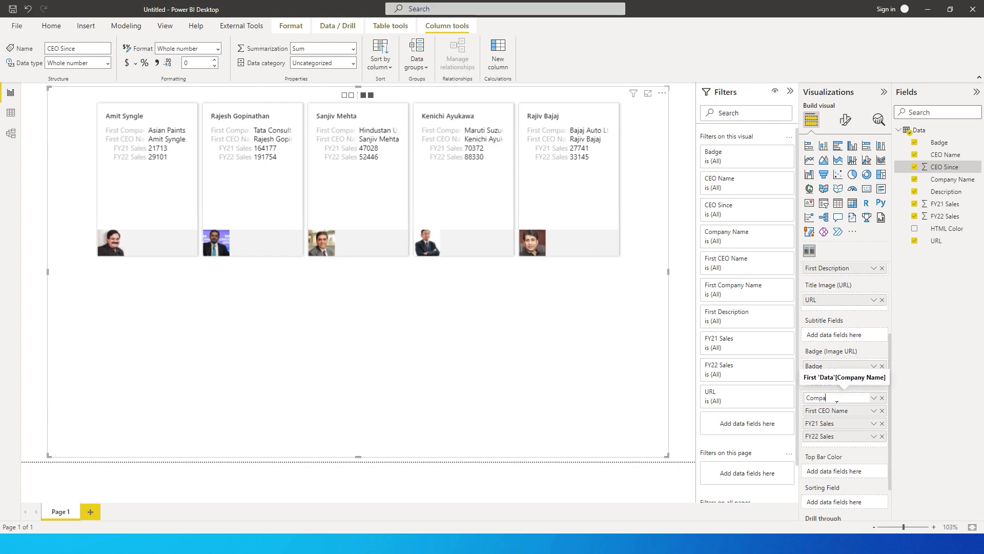
{"action": "type", "text": "ny N"}
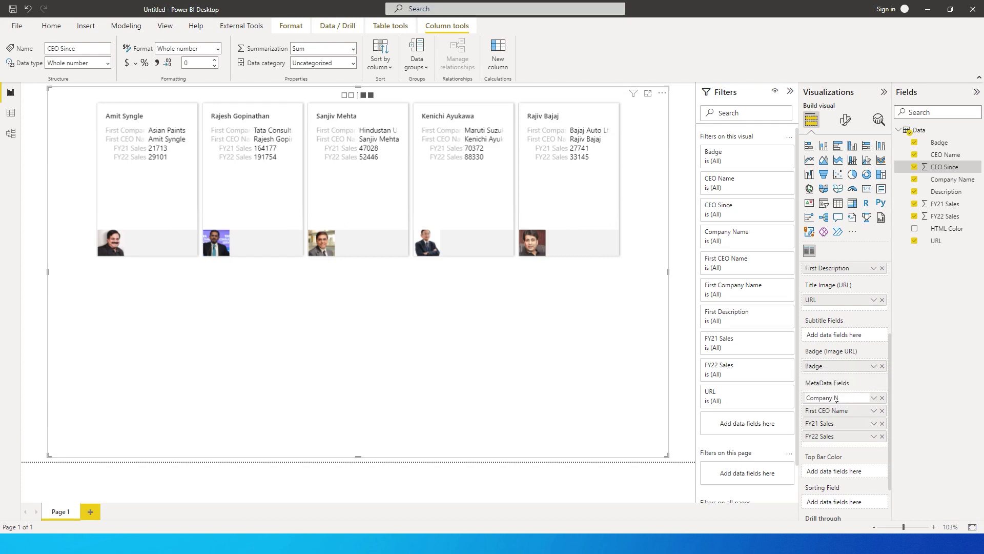
{"action": "type", "text": "ame"}
{"action": "key", "text": "Return"}
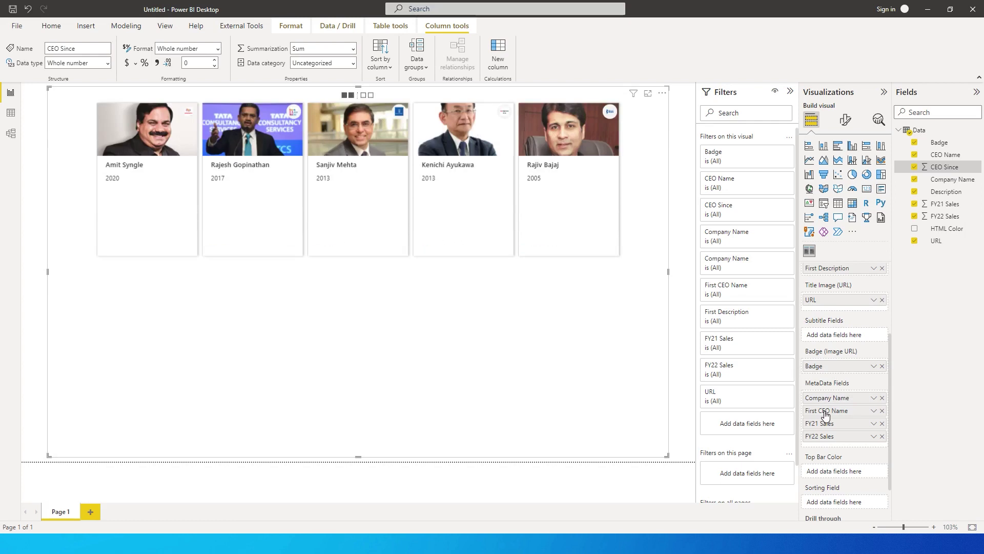
{"action": "double_click", "coordinate": [827, 411]}
{"action": "type", "text": "Ce"}
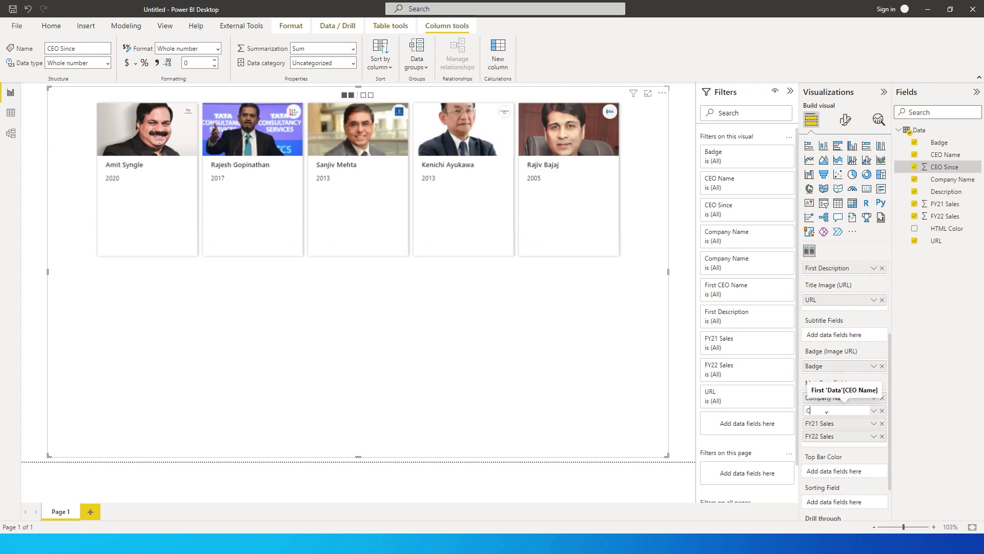
{"action": "key", "text": "Return"}
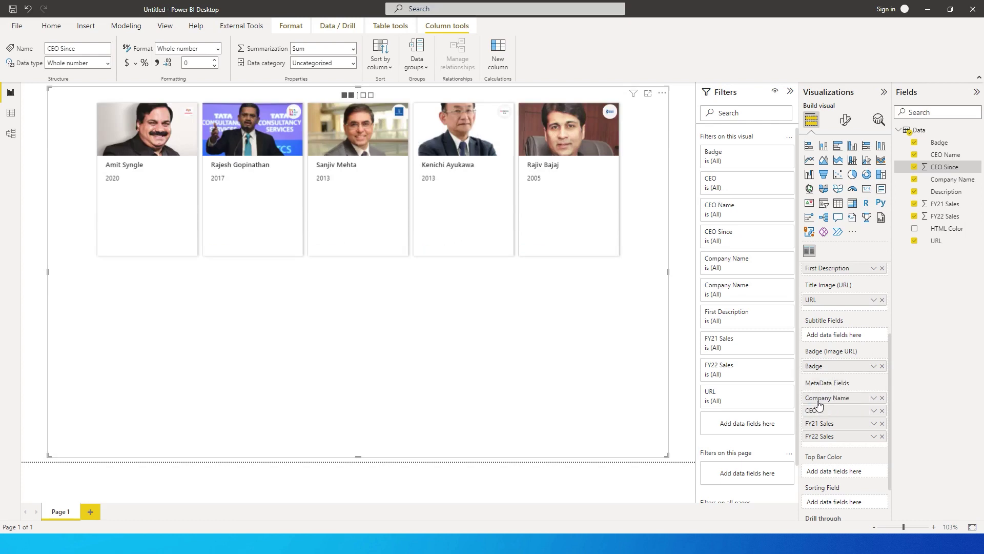
Flip the cards back to photo view and open the Asian Paints card in the reader panel.
{"action": "left_click", "coordinate": [369, 95]}
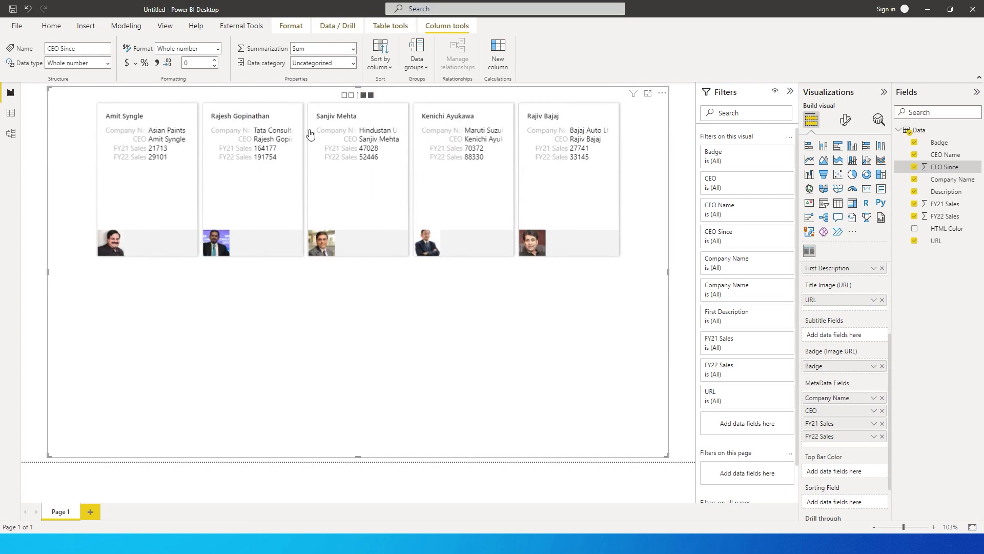
{"action": "left_click", "coordinate": [347, 95]}
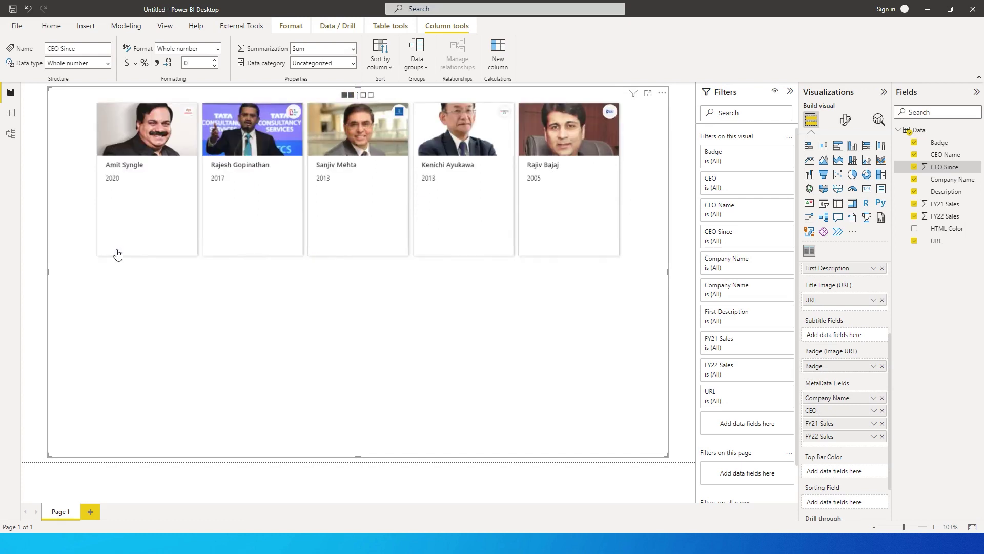
{"action": "left_click", "coordinate": [153, 163]}
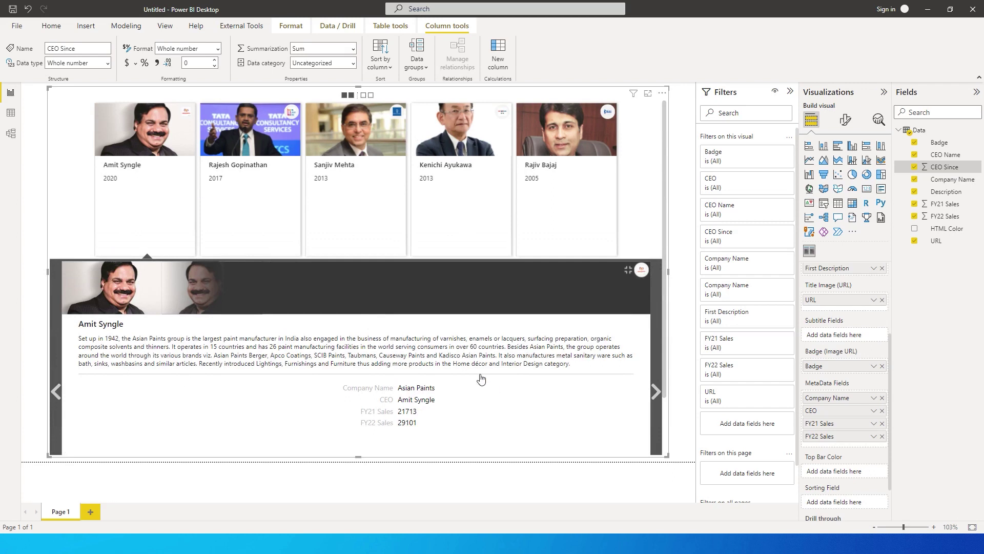
{"action": "scroll", "coordinate": [846, 359], "scroll_direction": "up", "scroll_amount": 4}
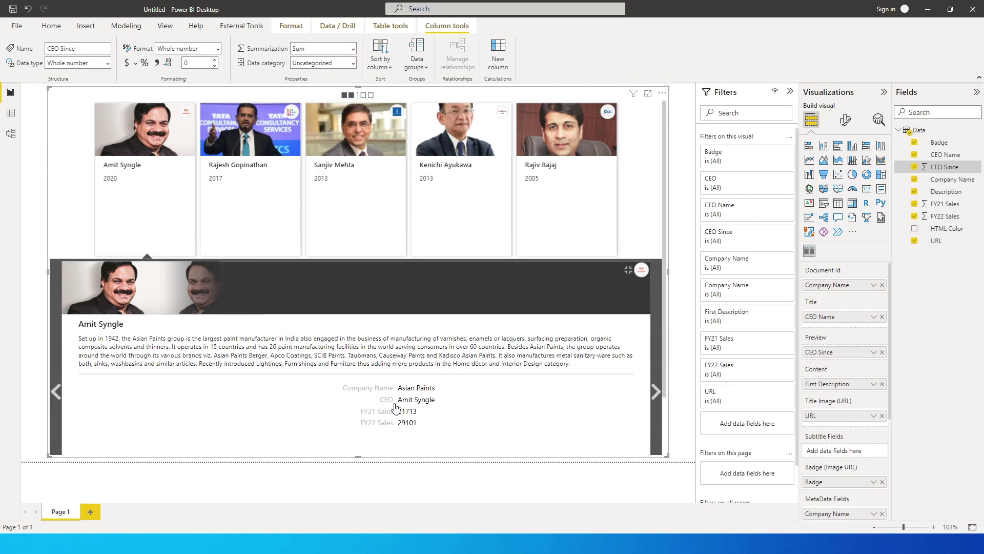
{"action": "scroll", "coordinate": [851, 441], "scroll_direction": "down", "scroll_amount": 4}
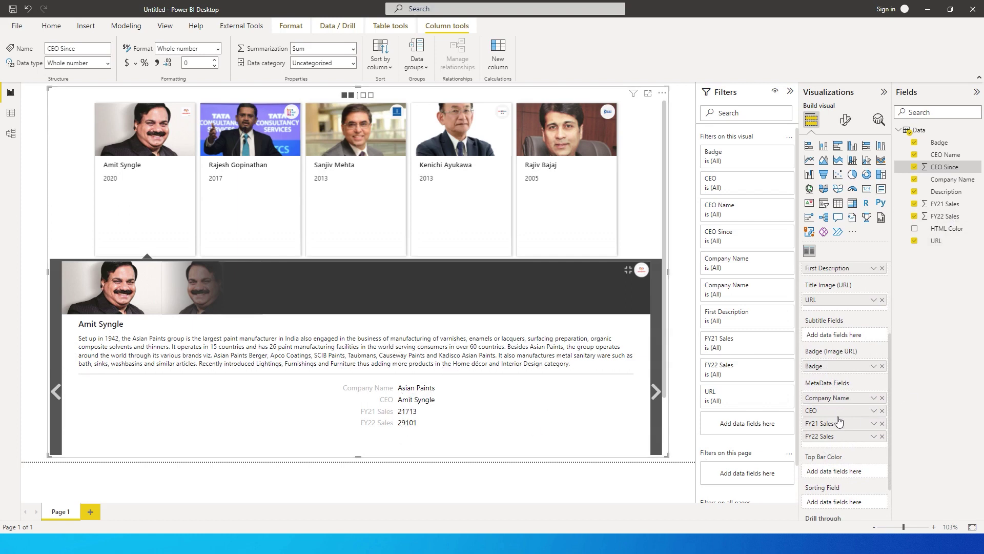
{"action": "scroll", "coordinate": [837, 450], "scroll_direction": "down", "scroll_amount": 2}
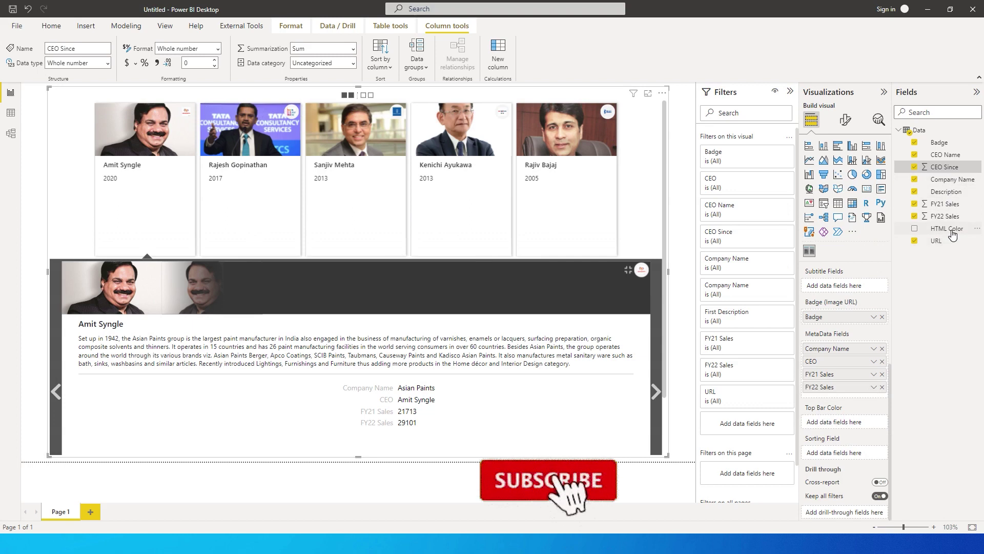
{"action": "left_click_drag", "start_coordinate": [946, 228], "coordinate": [849, 427]}
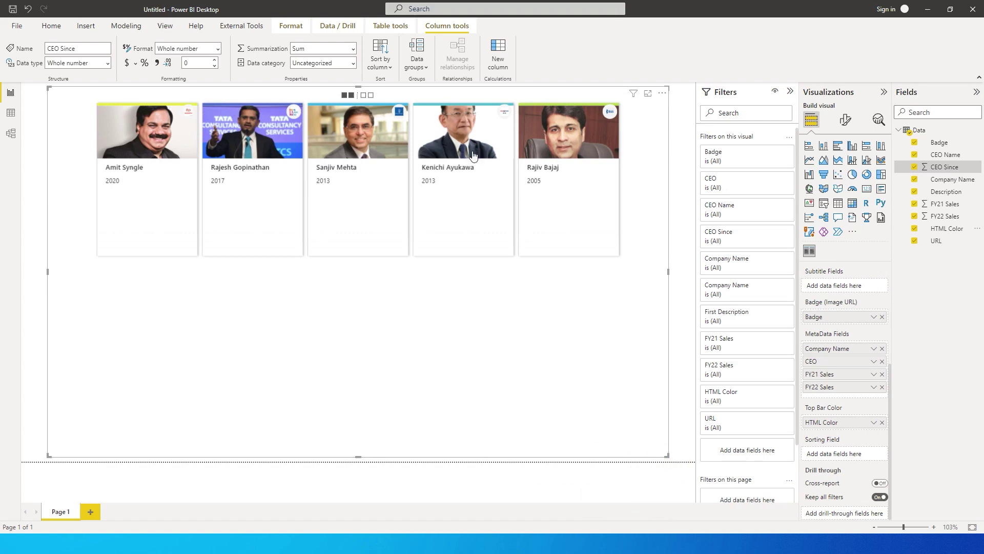
Open the Asian Paints card in the reader panel and display the Card Browser's format options.
{"action": "left_click", "coordinate": [177, 150]}
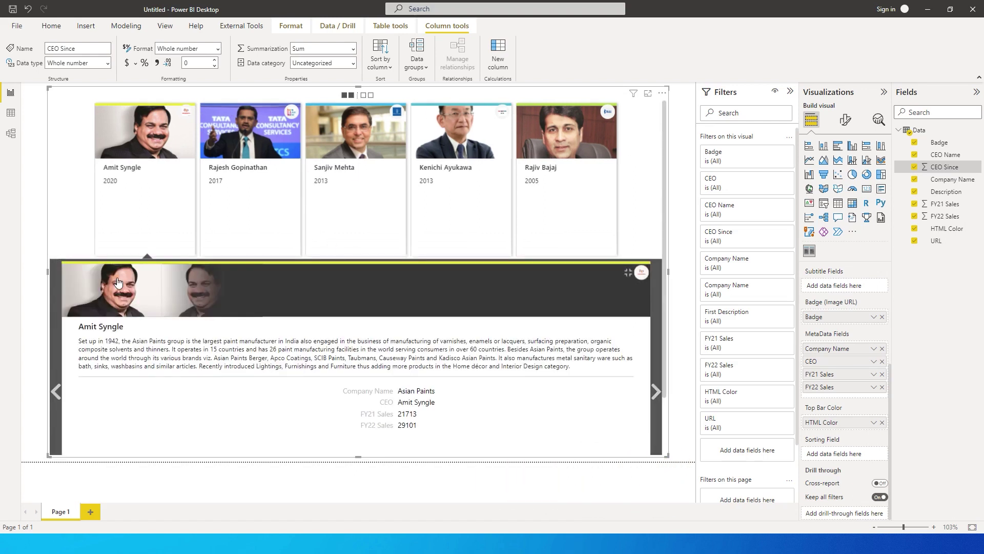
{"action": "left_click", "coordinate": [384, 163]}
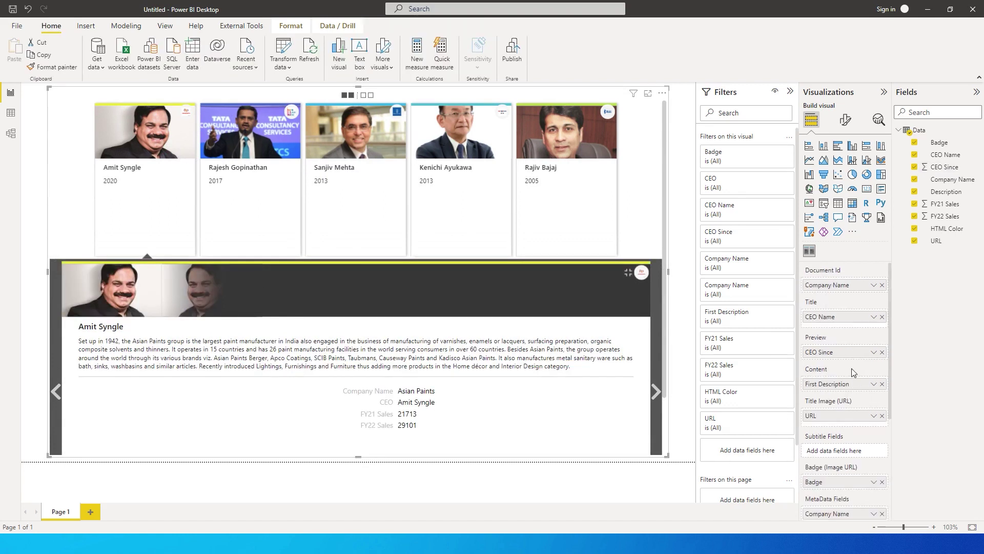
{"action": "left_click", "coordinate": [846, 121]}
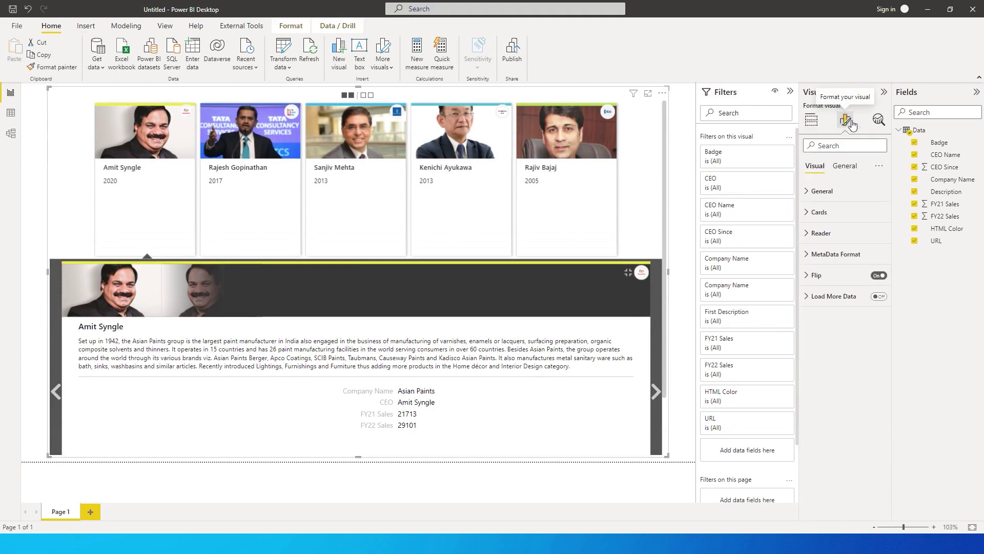
Toggle card shadows and the metadata title image off and back on, leaving both enabled.
{"action": "left_click", "coordinate": [809, 212]}
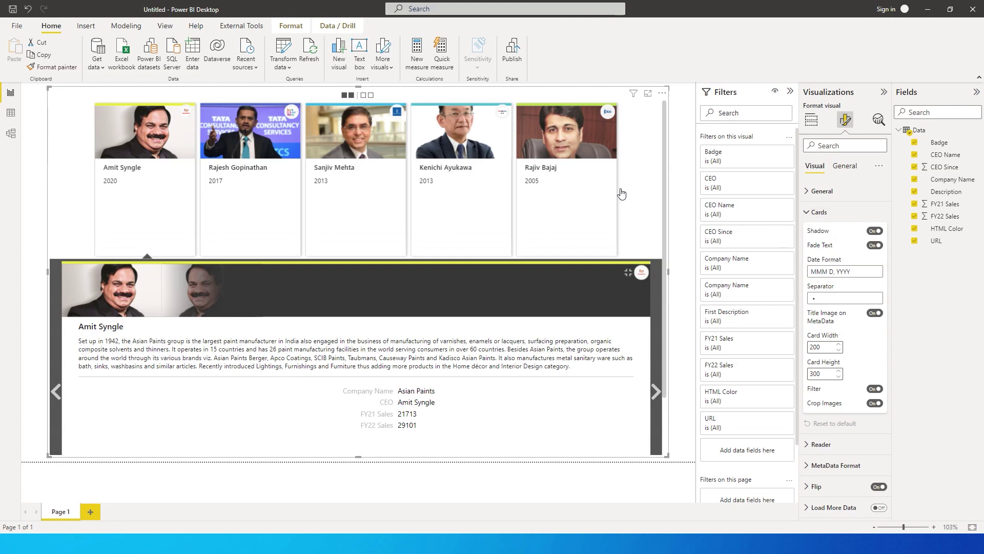
{"action": "left_click", "coordinate": [876, 231]}
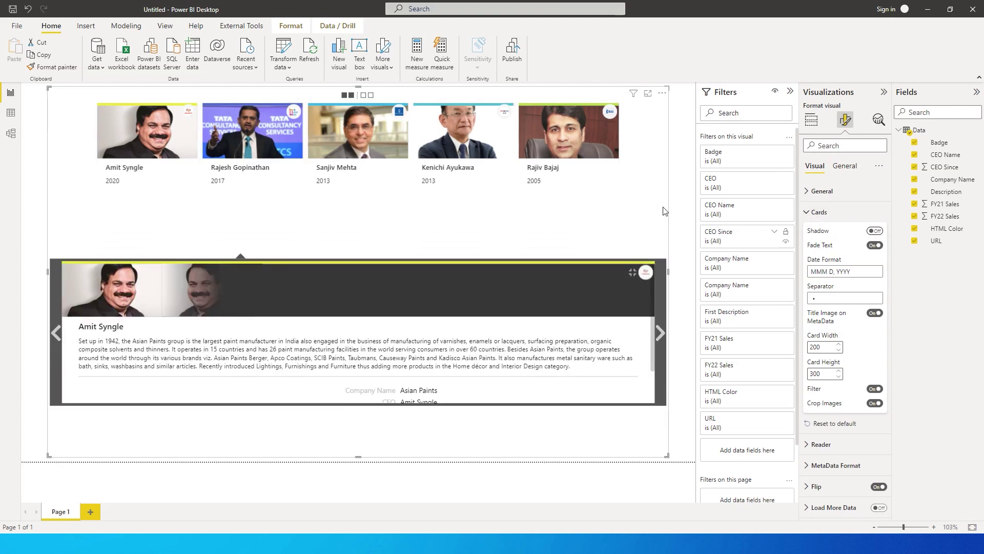
{"action": "left_click", "coordinate": [876, 231]}
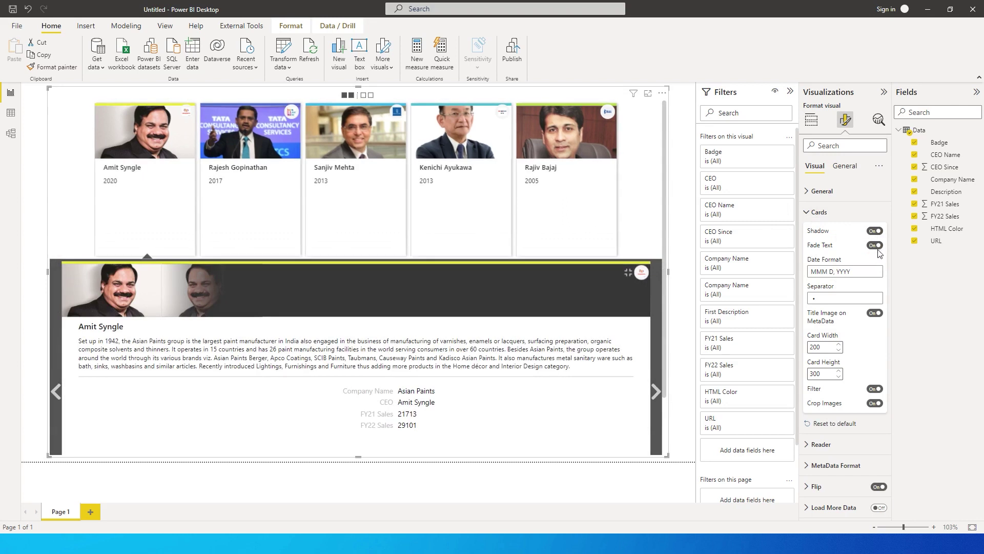
{"action": "left_click", "coordinate": [875, 313]}
{"action": "left_click", "coordinate": [877, 316]}
Try a card height of 100, then reset the card size settings to defaults.
{"action": "double_click", "coordinate": [829, 348]}
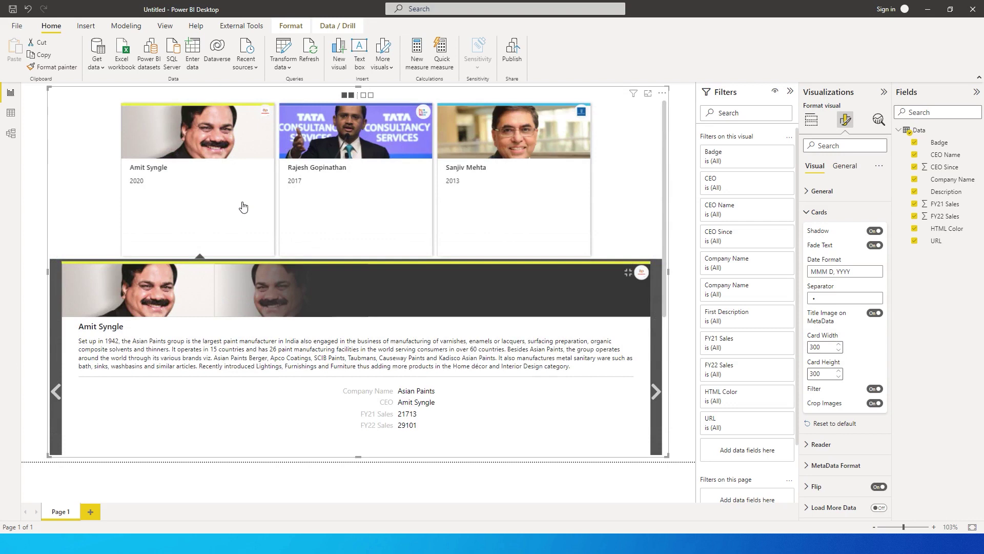
{"action": "scroll", "coordinate": [328, 230], "scroll_direction": "down", "scroll_amount": 4}
{"action": "scroll", "coordinate": [348, 223], "scroll_direction": "up", "scroll_amount": 4}
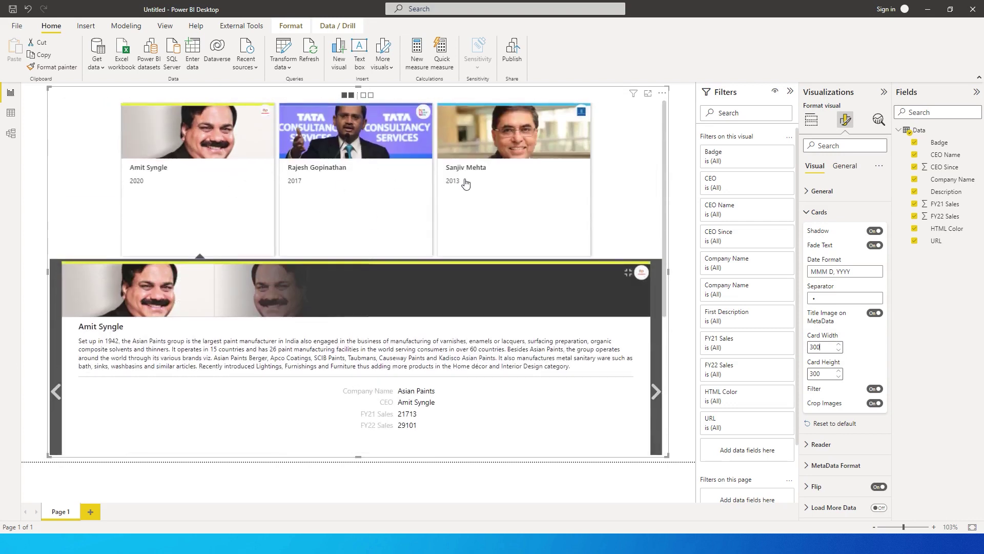
{"action": "scroll", "coordinate": [512, 236], "scroll_direction": "down", "scroll_amount": 4}
{"action": "scroll", "coordinate": [450, 325], "scroll_direction": "up", "scroll_amount": 4}
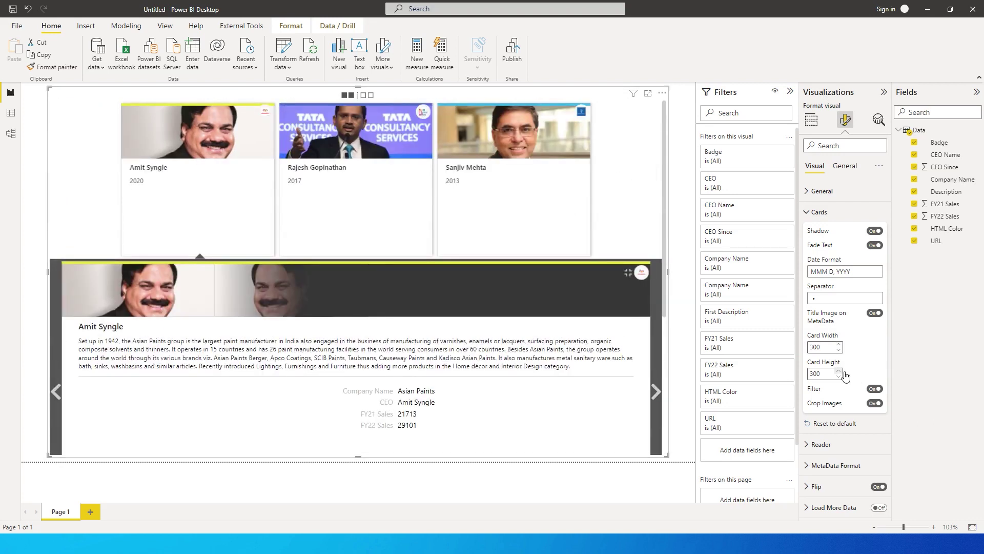
{"action": "left_click_drag", "start_coordinate": [828, 378], "coordinate": [806, 376]}
{"action": "type", "text": "100"}
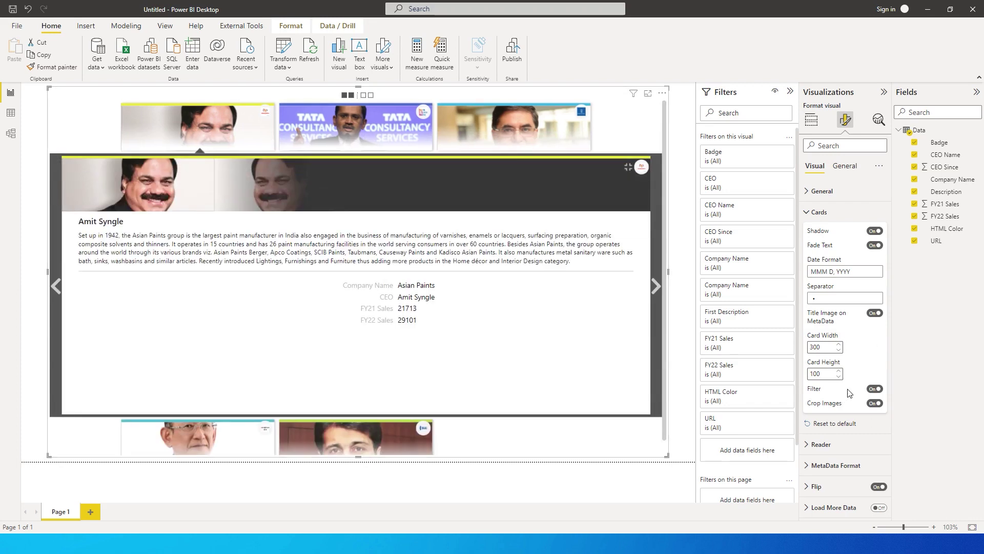
{"action": "left_click", "coordinate": [826, 426]}
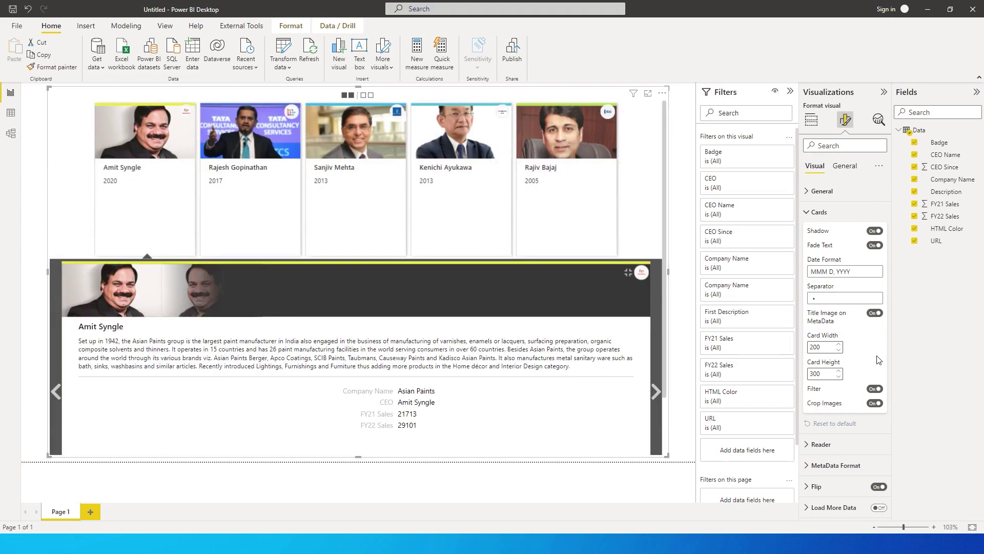
Switch Crop Images off to compare, then turn it back on.
{"action": "left_click", "coordinate": [876, 403]}
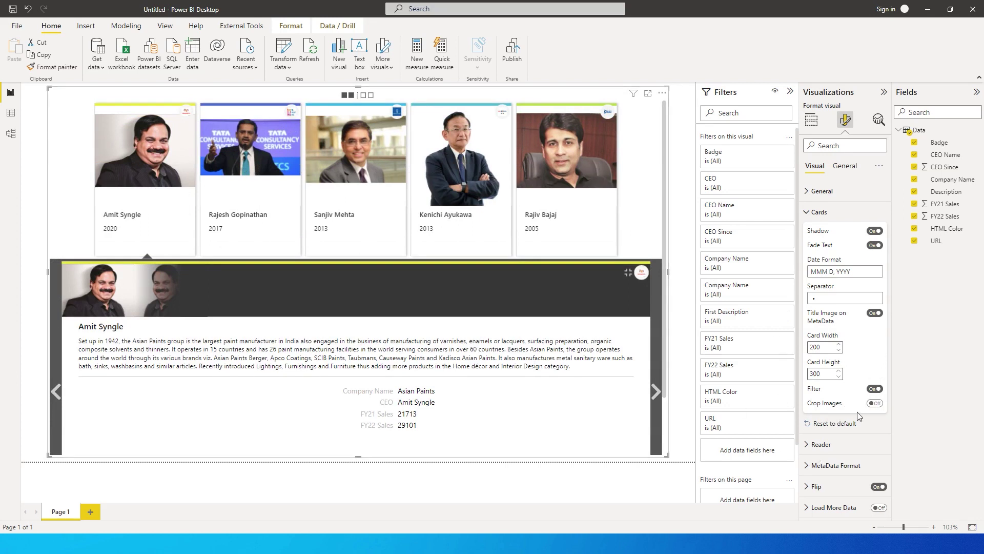
{"action": "left_click", "coordinate": [873, 404]}
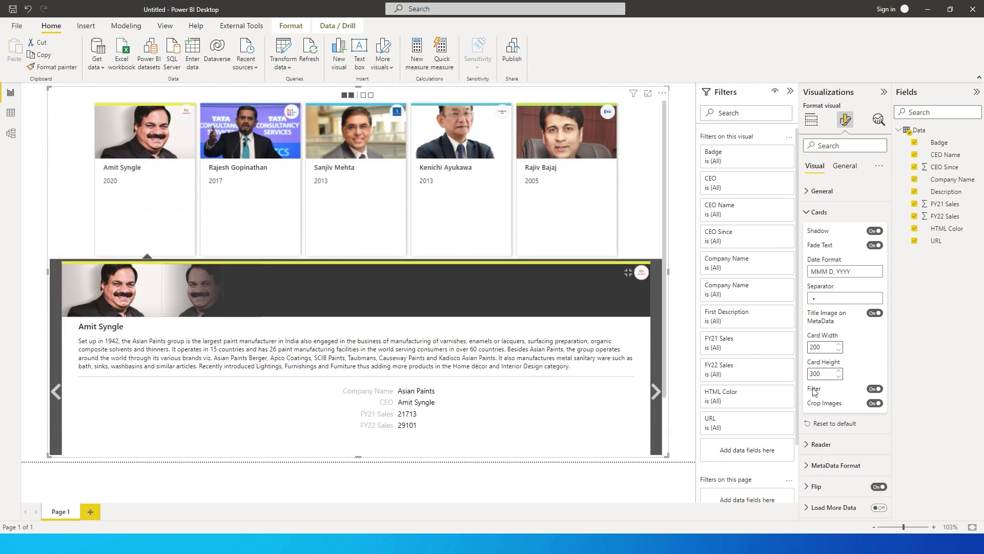
{"action": "left_click", "coordinate": [809, 444]}
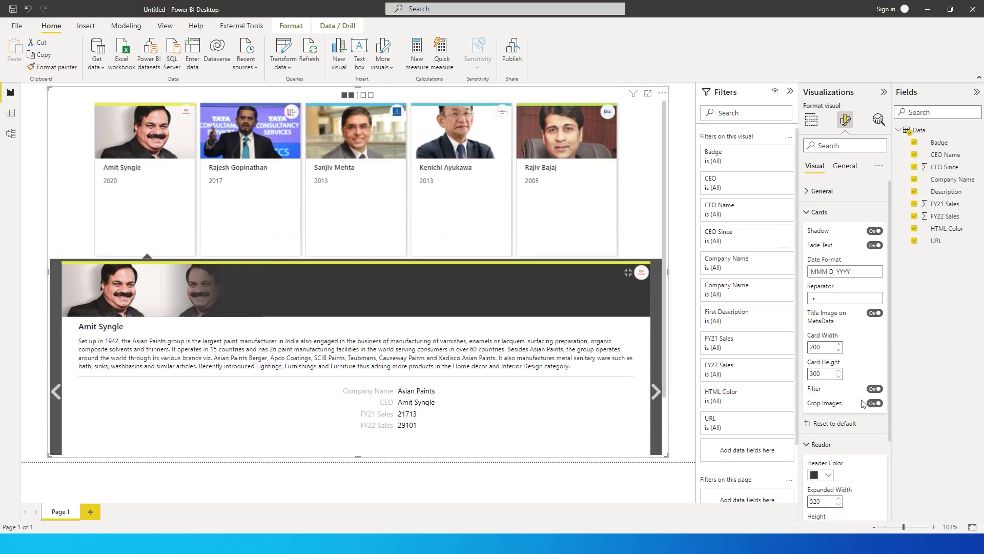
Try a blue reader header, reset it to default dark, and reveal MetaData Format settings.
{"action": "scroll", "coordinate": [863, 408], "scroll_direction": "down", "scroll_amount": 2}
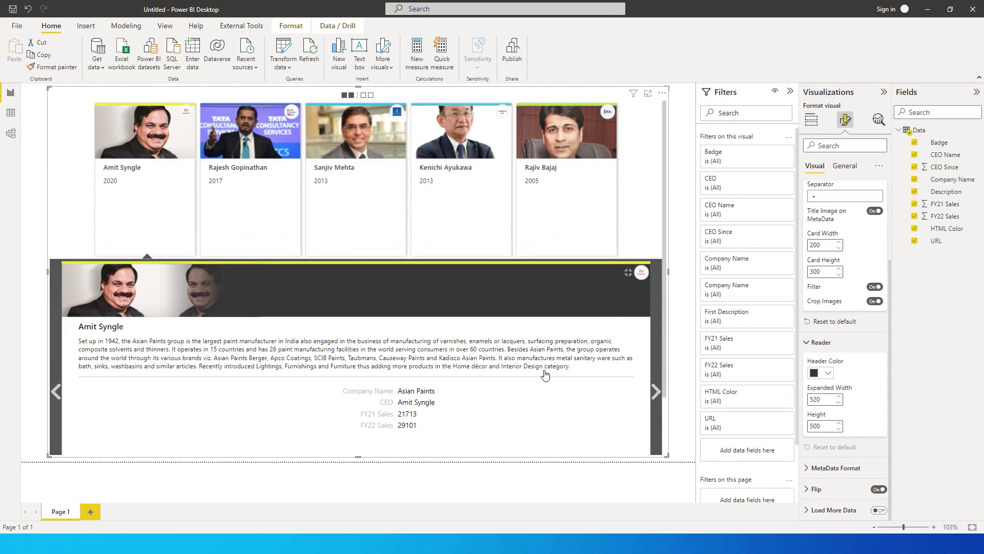
{"action": "left_click", "coordinate": [828, 373]}
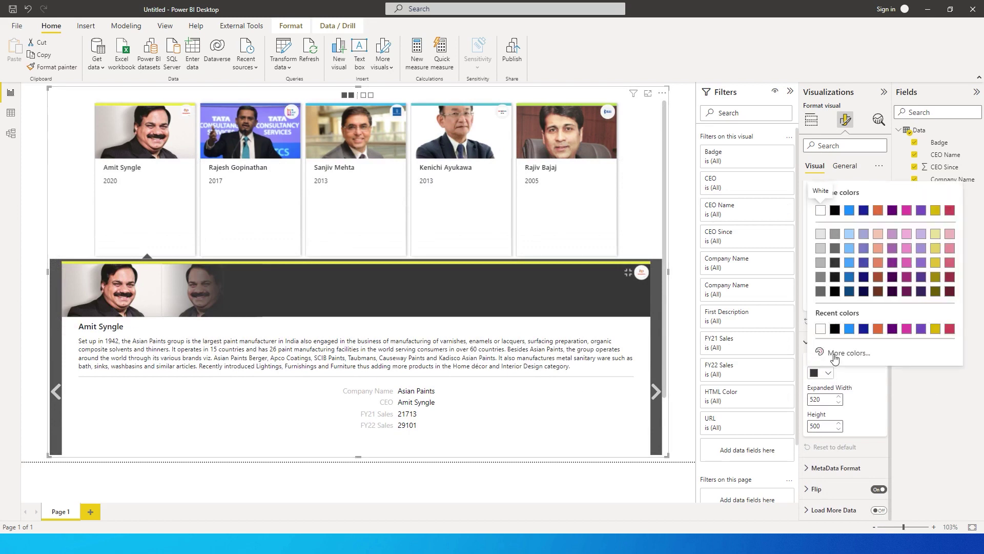
{"action": "left_click", "coordinate": [849, 210]}
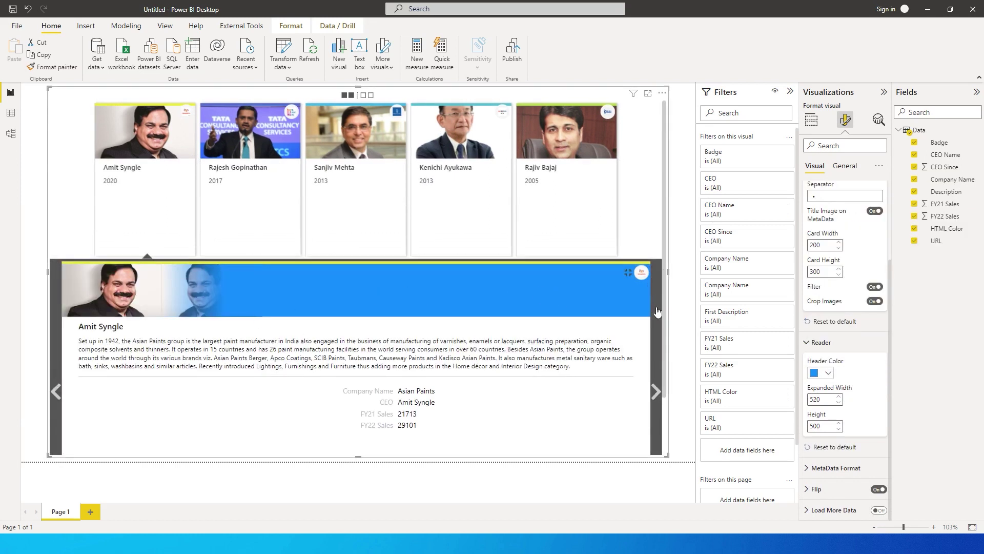
{"action": "left_click", "coordinate": [828, 374]}
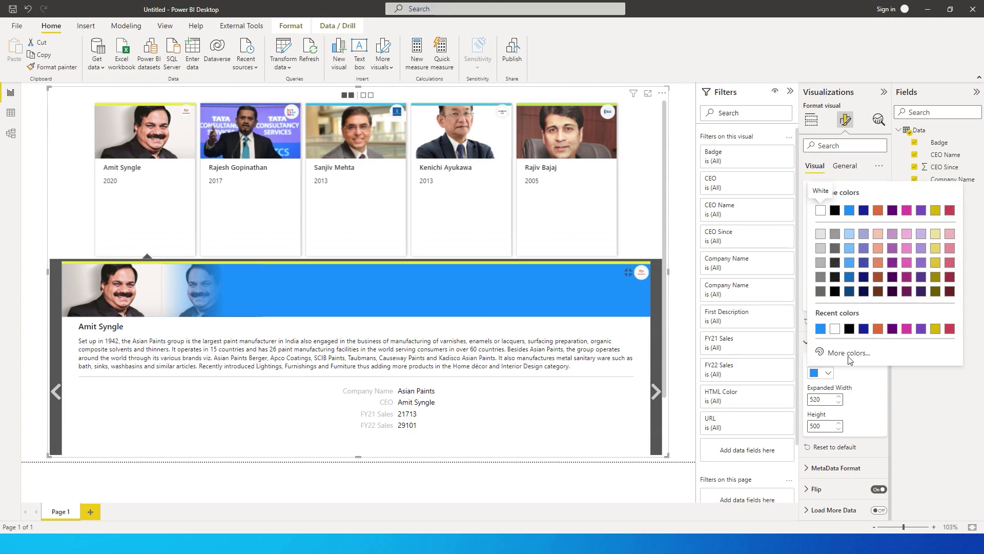
{"action": "left_click", "coordinate": [880, 427]}
{"action": "left_click", "coordinate": [835, 447]}
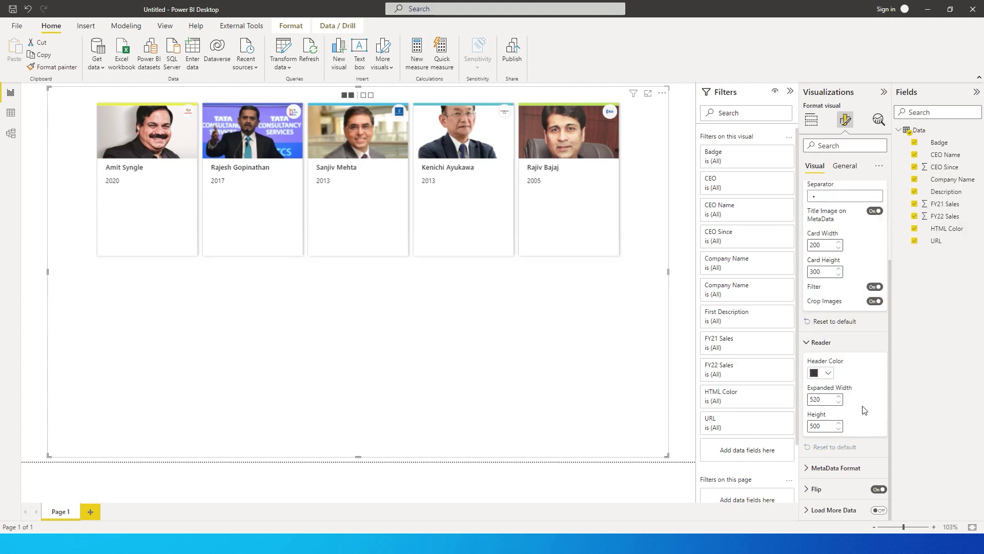
{"action": "left_click", "coordinate": [820, 468]}
{"action": "scroll", "coordinate": [841, 410], "scroll_direction": "down", "scroll_amount": 3}
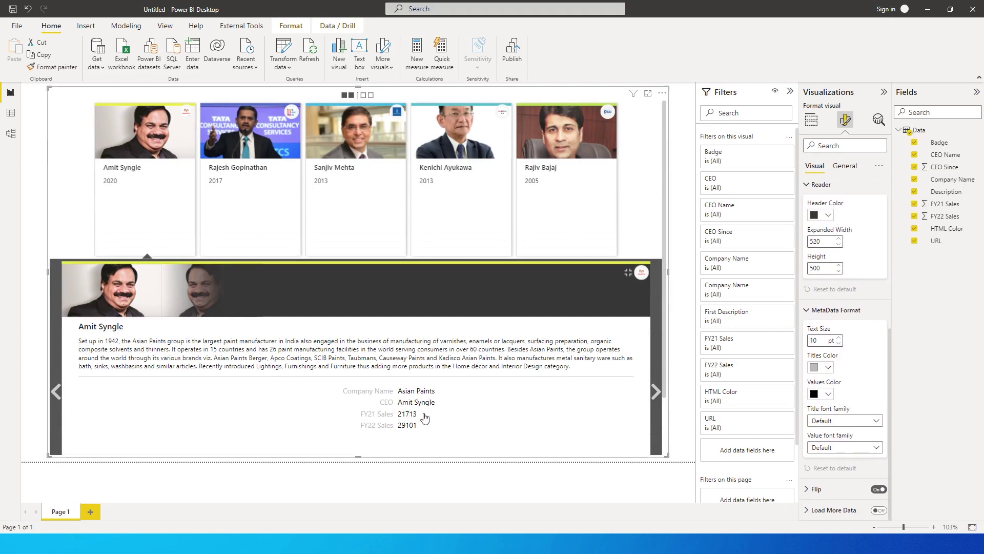
Make metadata titles orange, set Flip's Card Face to MetaData, and leave Flip on.
{"action": "left_click", "coordinate": [828, 368]}
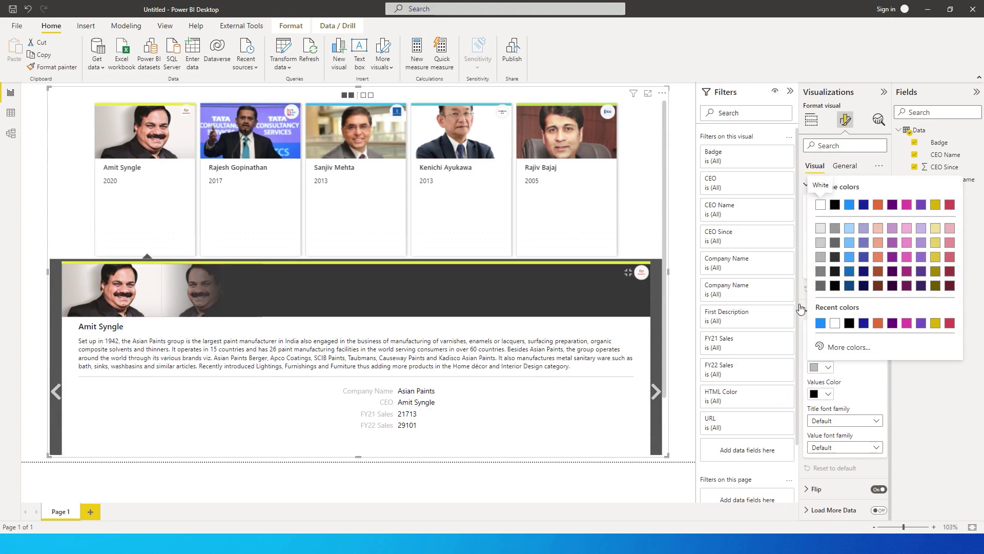
{"action": "left_click", "coordinate": [878, 205]}
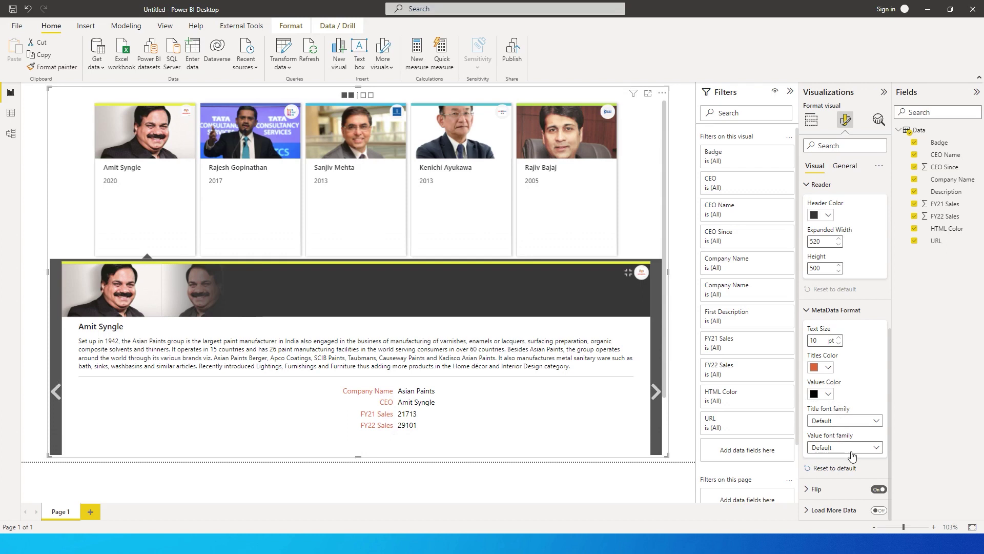
{"action": "left_click", "coordinate": [812, 493]}
{"action": "scroll", "coordinate": [839, 418], "scroll_direction": "down", "scroll_amount": 2}
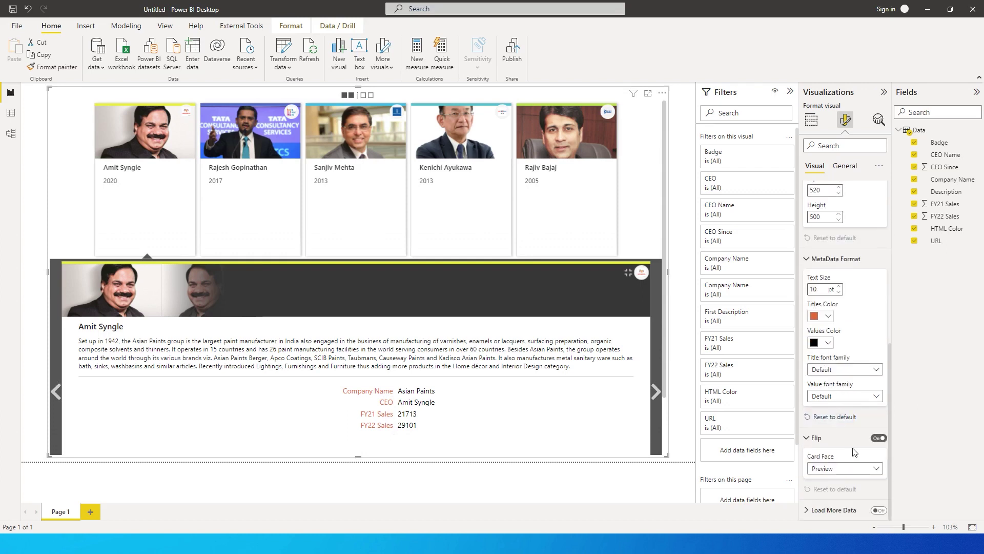
{"action": "left_click", "coordinate": [879, 438]}
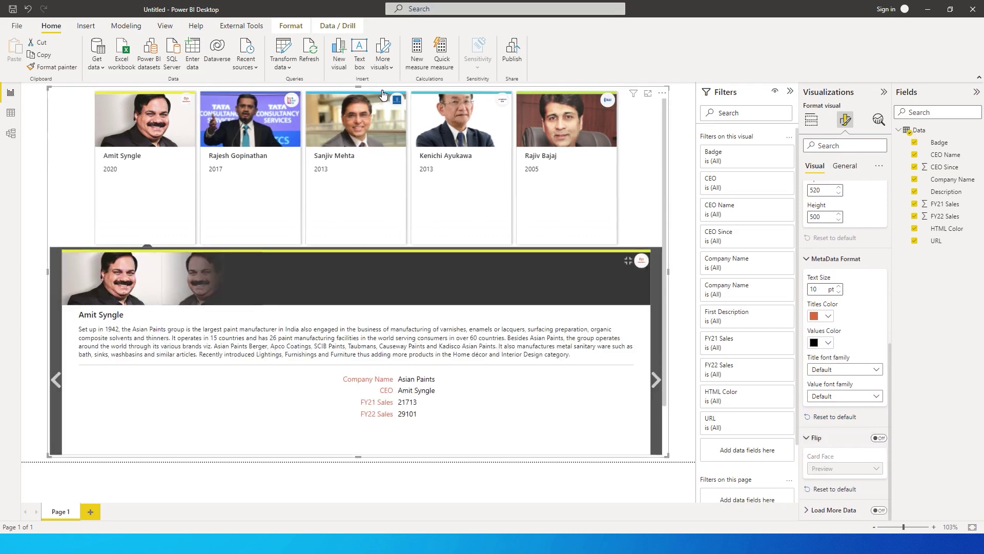
{"action": "left_click", "coordinate": [880, 438]}
{"action": "left_click", "coordinate": [843, 467]}
{"action": "left_click", "coordinate": [825, 493]}
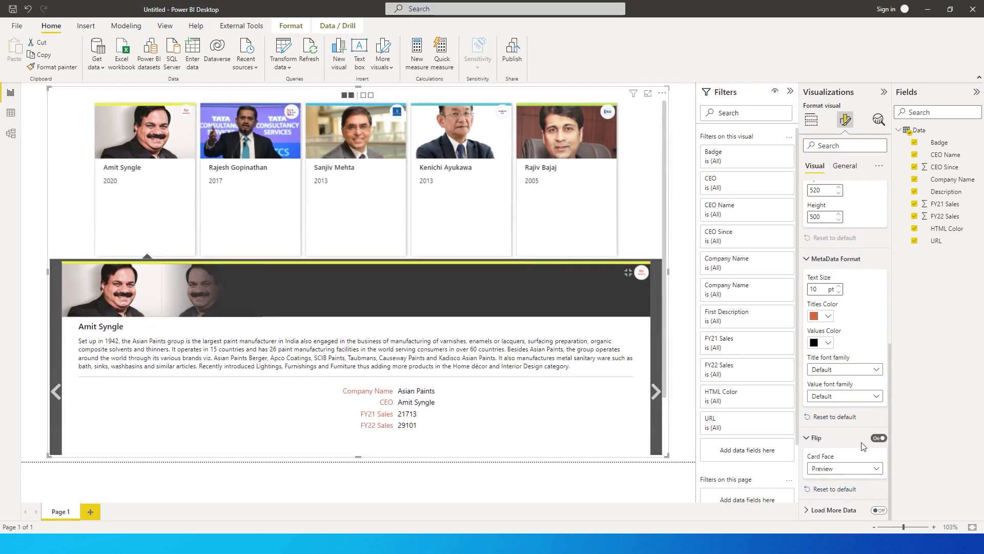
{"action": "left_click", "coordinate": [879, 440]}
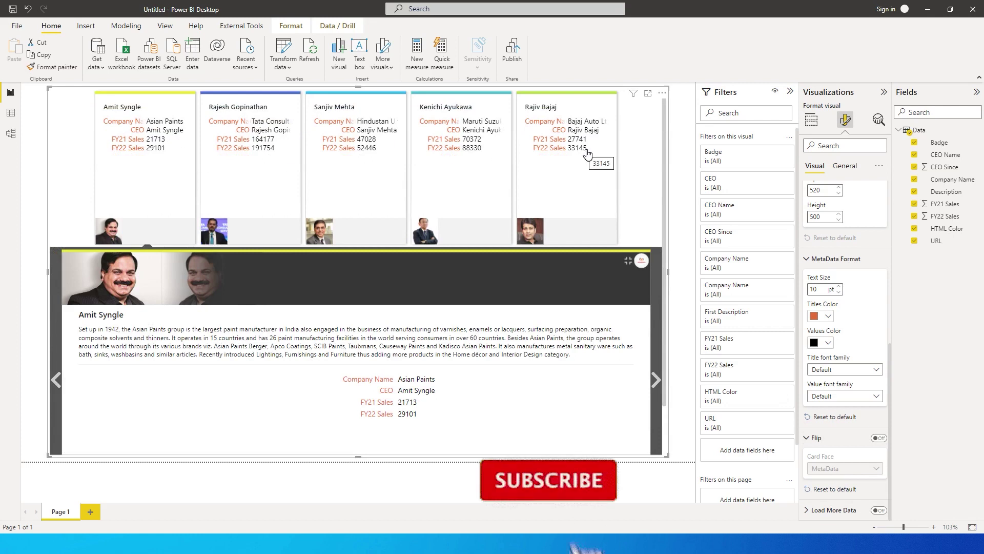
{"action": "left_click", "coordinate": [879, 439]}
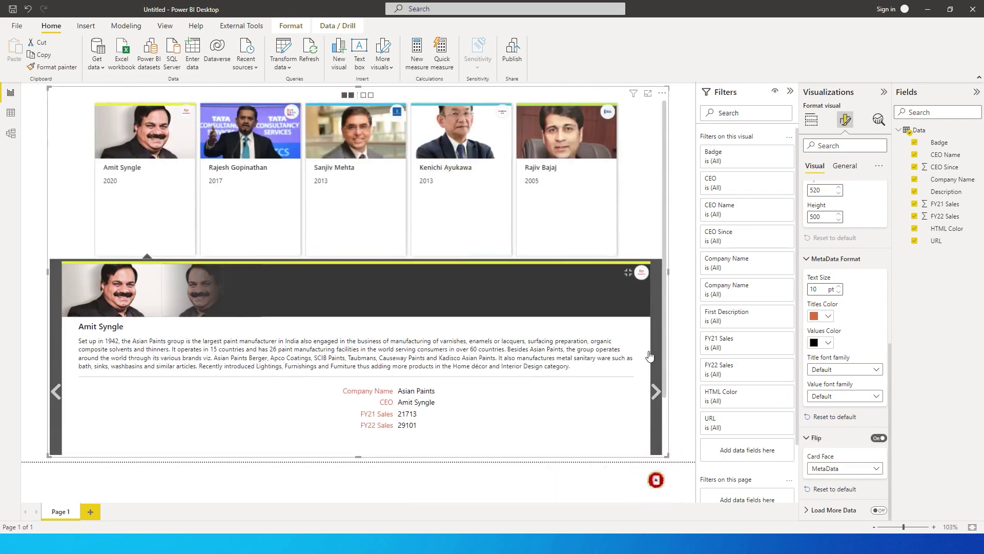
Collapse Reader and review the General tab's Properties, Title and Effects sections.
{"action": "scroll", "coordinate": [843, 307], "scroll_direction": "up", "scroll_amount": 3}
{"action": "left_click", "coordinate": [821, 232]}
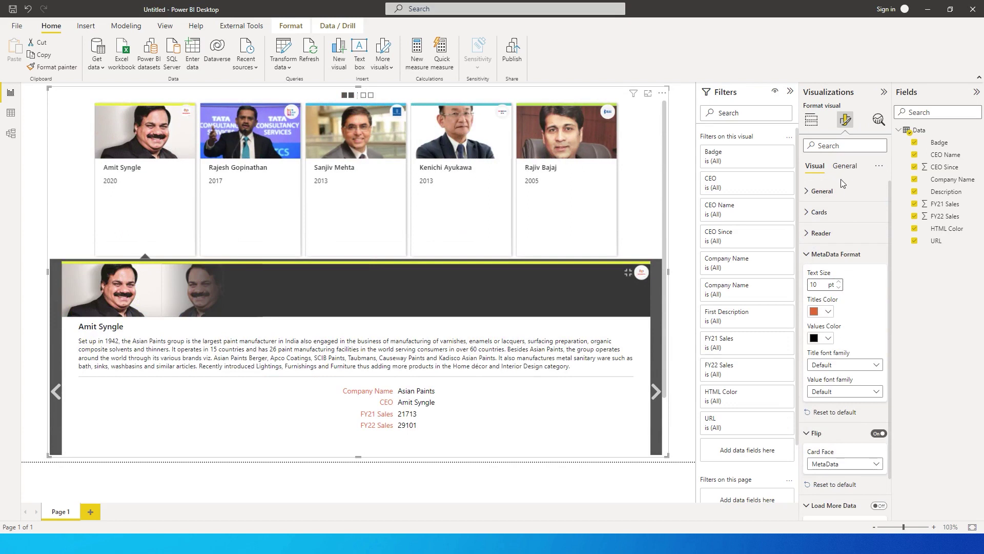
{"action": "left_click", "coordinate": [845, 167]}
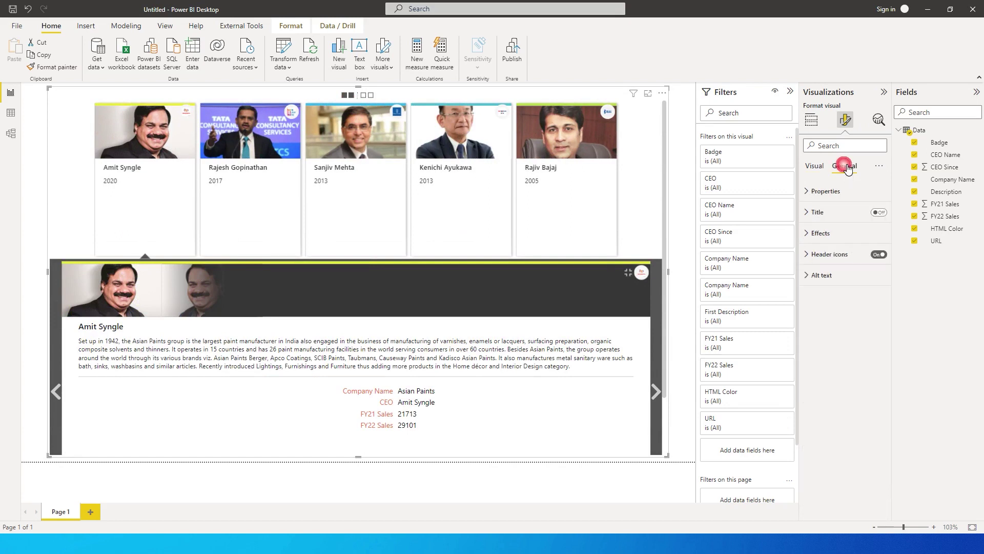
{"action": "left_click", "coordinate": [810, 191]}
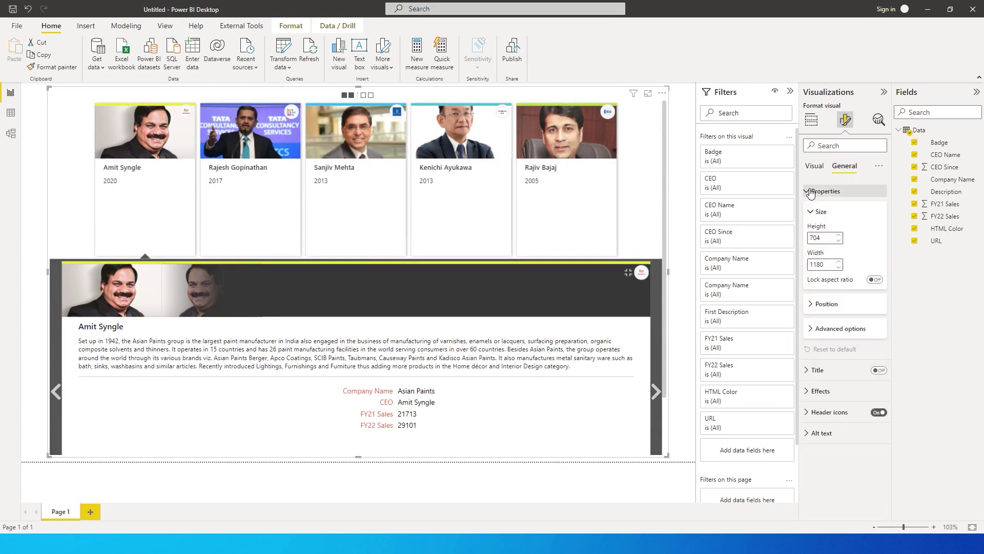
{"action": "left_click", "coordinate": [810, 191]}
{"action": "left_click", "coordinate": [810, 212]}
{"action": "left_click", "coordinate": [810, 212]}
{"action": "left_click", "coordinate": [815, 233]}
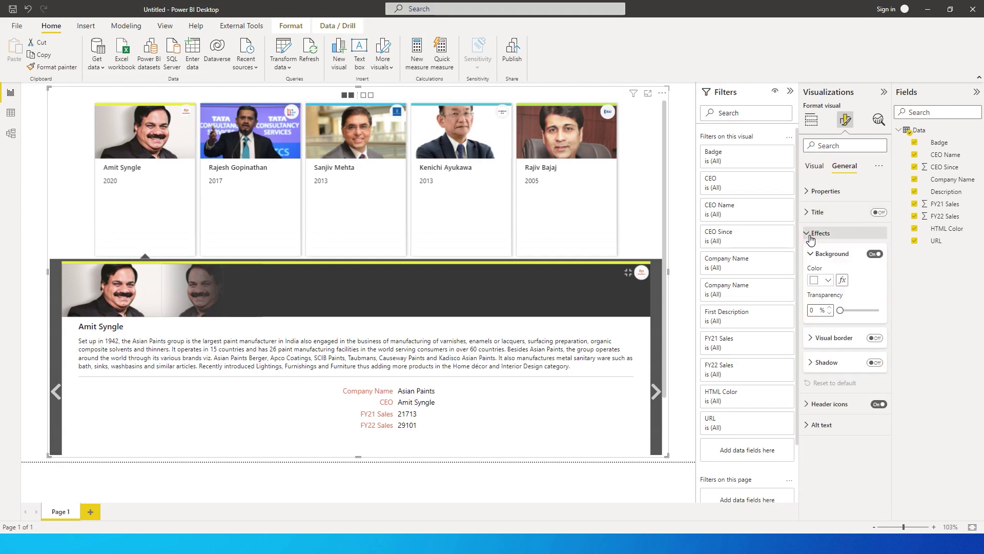
{"action": "left_click", "coordinate": [815, 232]}
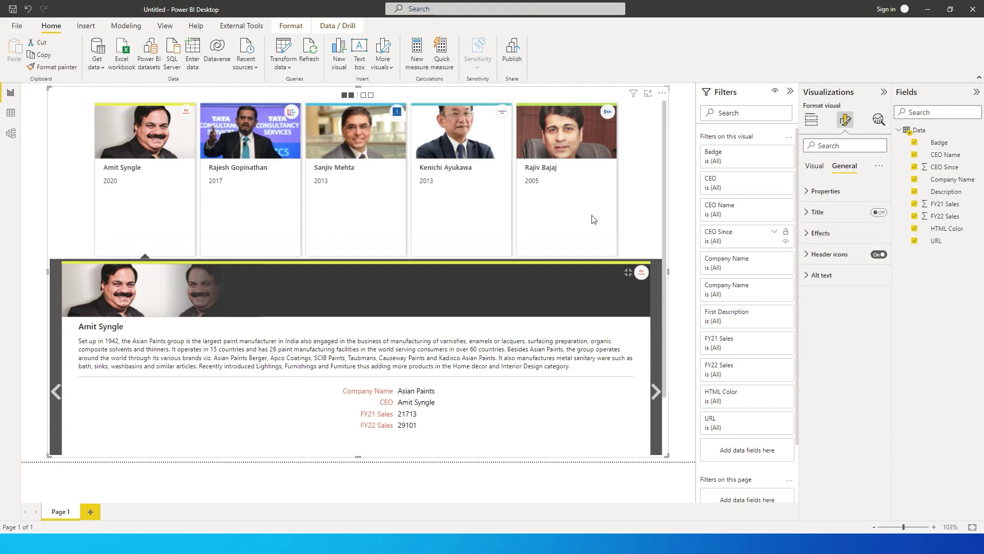
Deselect the visual and open Amit Syngle's detail panel in the Card Browser.
{"action": "left_click", "coordinate": [682, 189]}
{"action": "left_click", "coordinate": [545, 193]}
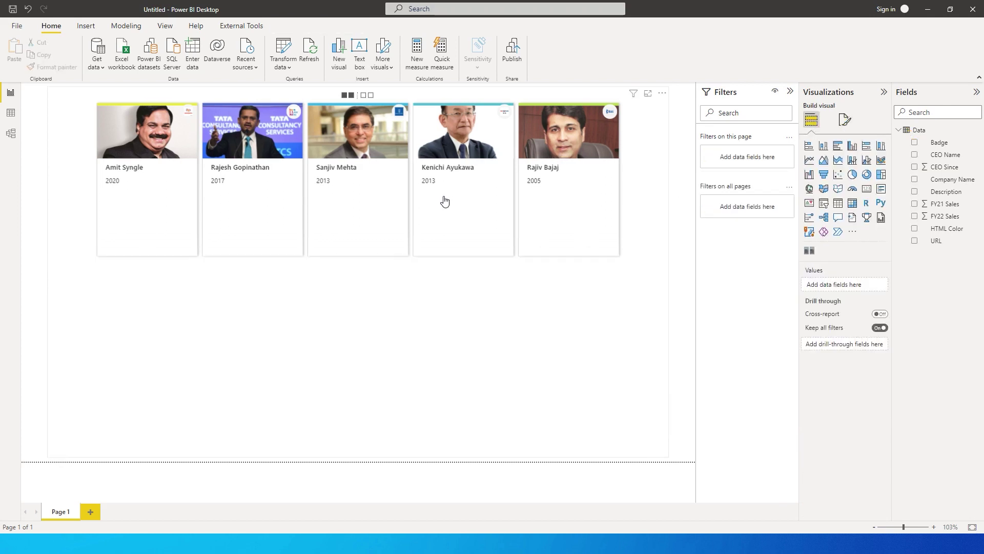
{"action": "left_click", "coordinate": [152, 217]}
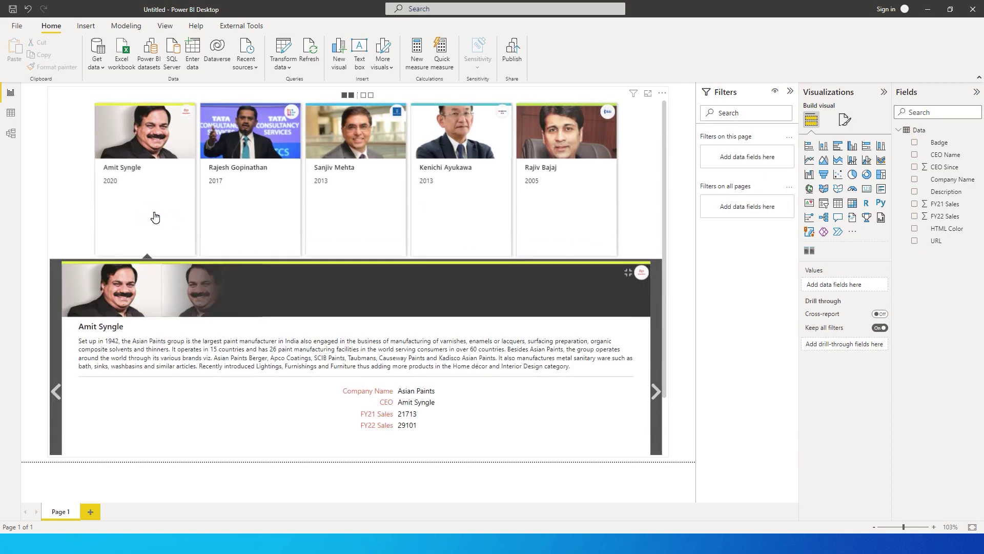